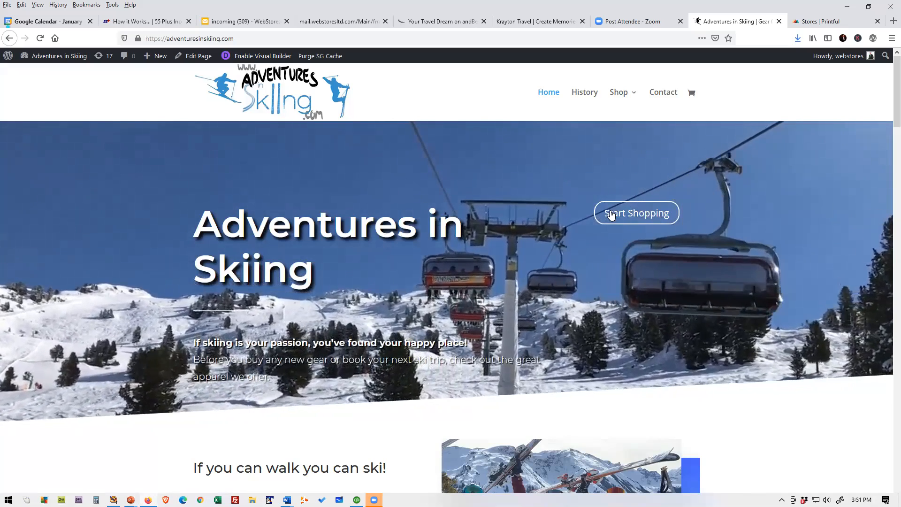
Look through the ski apparel and gear listed on the Adventures in Skiing home page
{"action": "scroll", "coordinate": [443, 228], "scroll_direction": "down", "scroll_amount": 12}
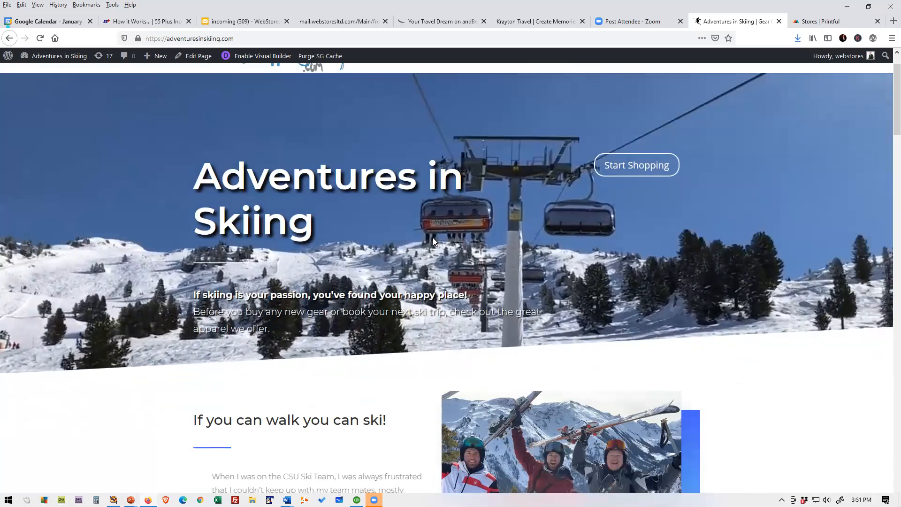
{"action": "scroll", "coordinate": [449, 260], "scroll_direction": "down", "scroll_amount": 8}
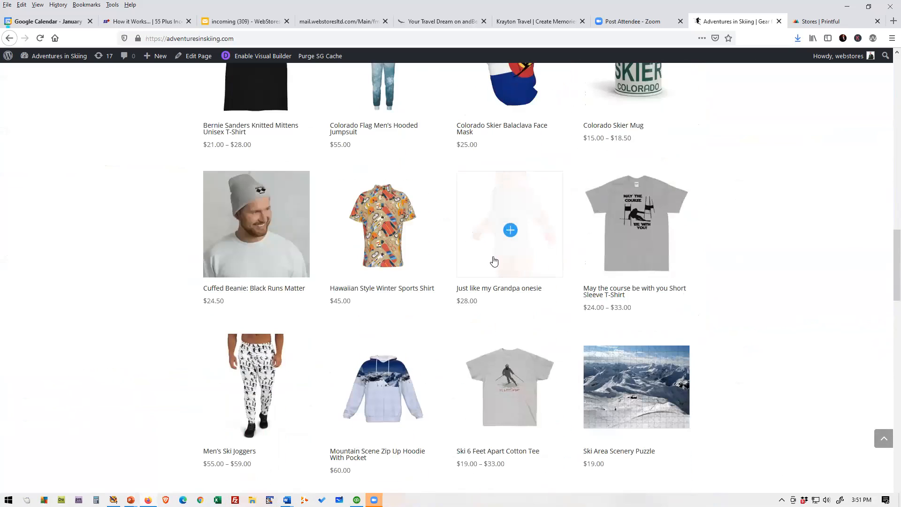
{"action": "scroll", "coordinate": [494, 261], "scroll_direction": "down", "scroll_amount": 3}
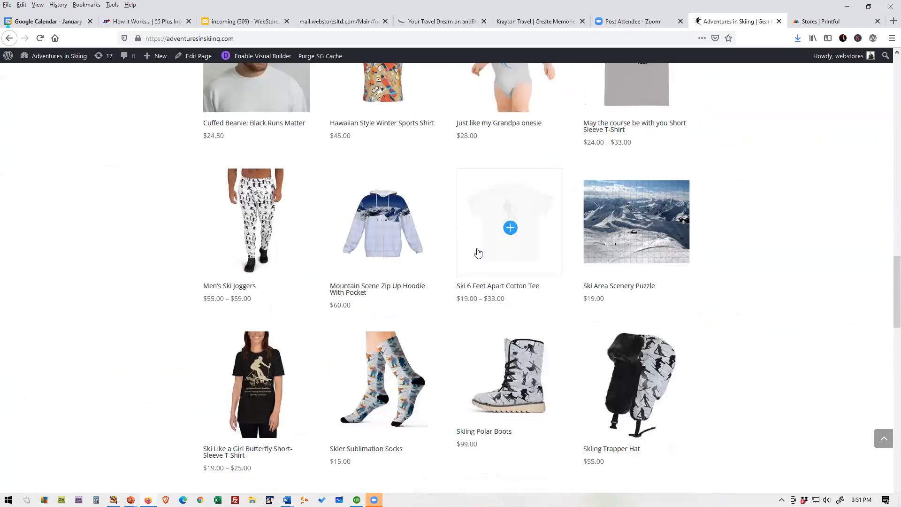
{"action": "scroll", "coordinate": [477, 253], "scroll_direction": "down", "scroll_amount": 2}
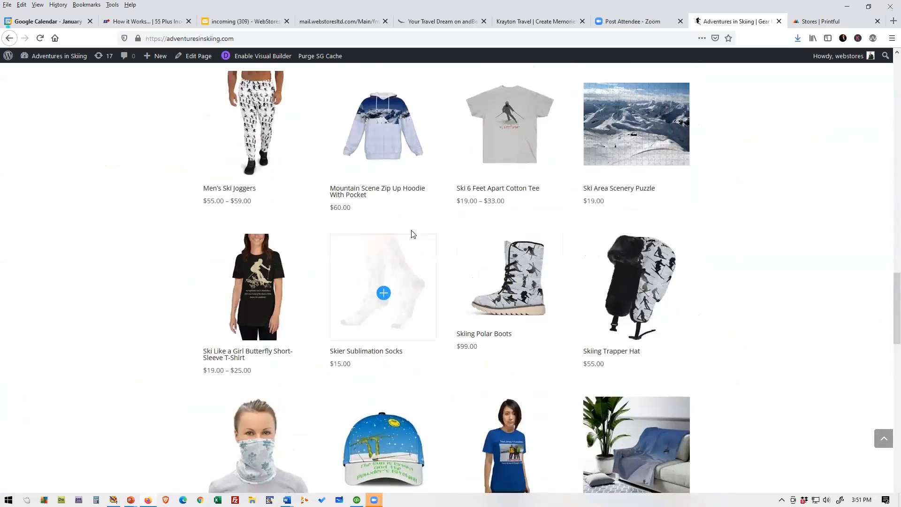
{"action": "scroll", "coordinate": [414, 240], "scroll_direction": "up", "scroll_amount": 1}
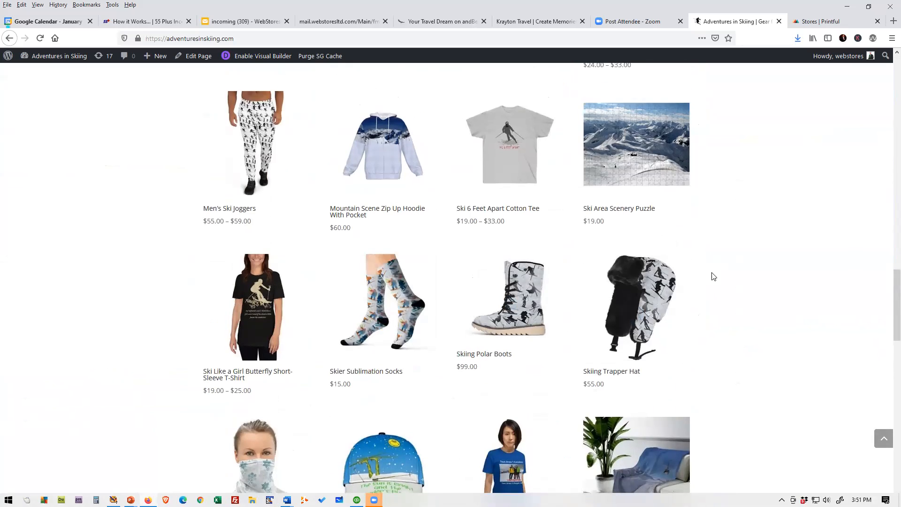
{"action": "scroll", "coordinate": [708, 276], "scroll_direction": "down", "scroll_amount": 4}
{"action": "scroll", "coordinate": [709, 272], "scroll_direction": "up", "scroll_amount": 2}
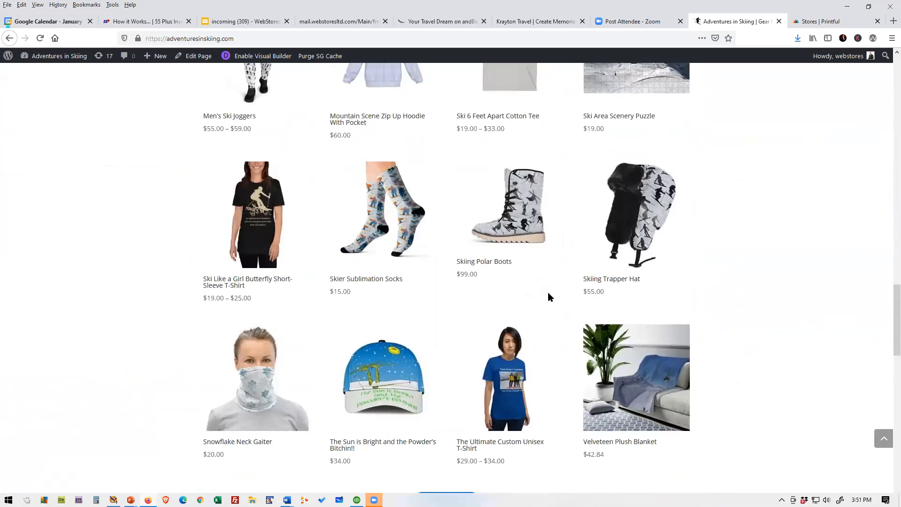
{"action": "scroll", "coordinate": [764, 213], "scroll_direction": "up", "scroll_amount": 3}
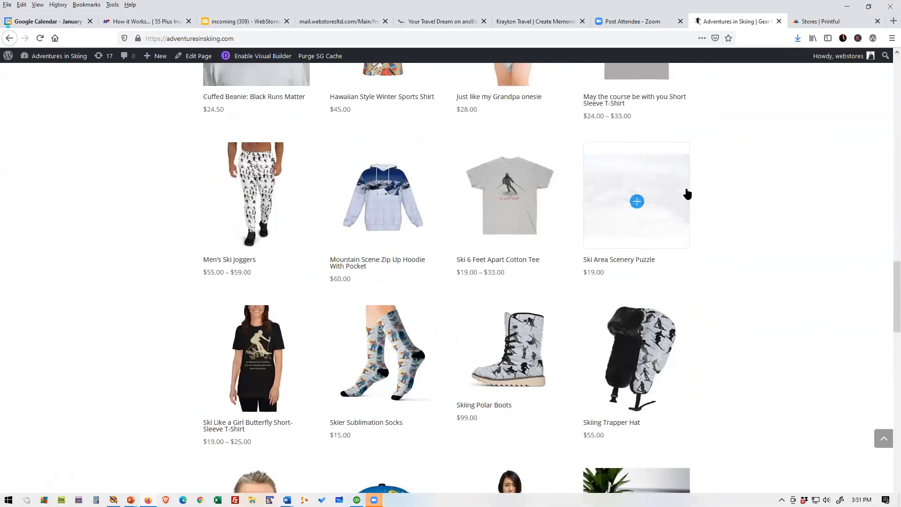
{"action": "scroll", "coordinate": [727, 188], "scroll_direction": "up", "scroll_amount": 3}
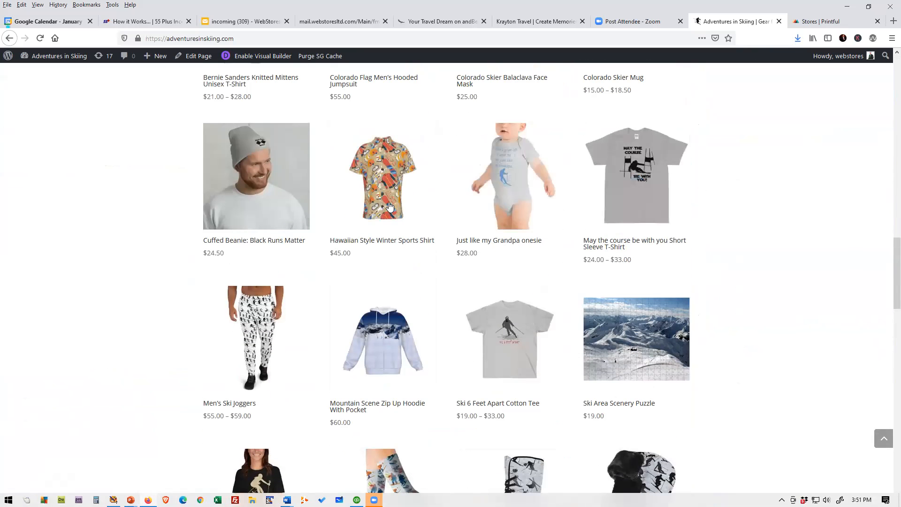
{"action": "scroll", "coordinate": [778, 189], "scroll_direction": "up", "scroll_amount": 4}
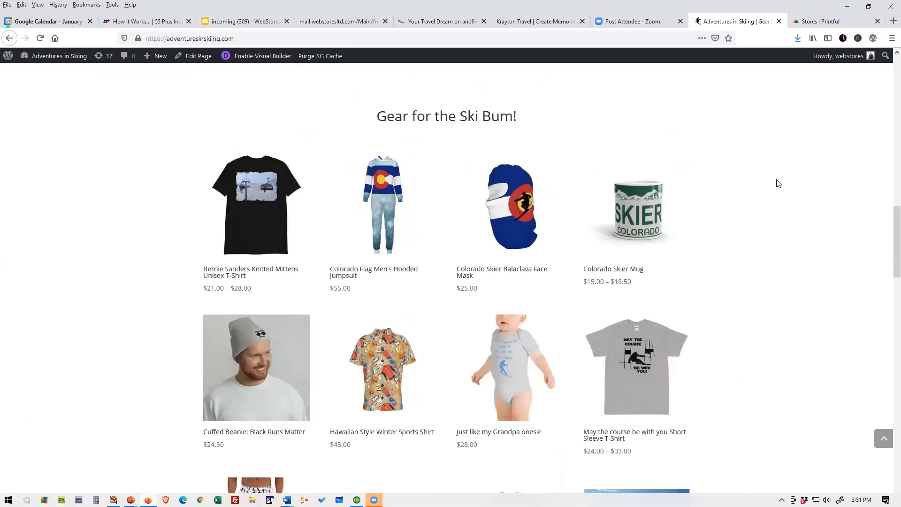
Switch to Printful and start a new product for the Adventures in Skiing WooCommerce store using the Men's Classic T-Shirt | Gildan 2000
{"action": "left_click", "coordinate": [827, 21]}
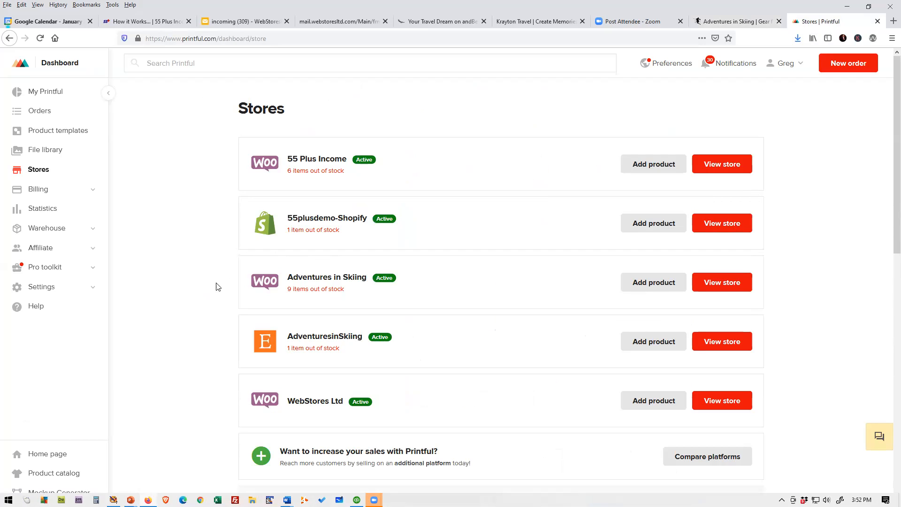
{"action": "left_click", "coordinate": [660, 286]}
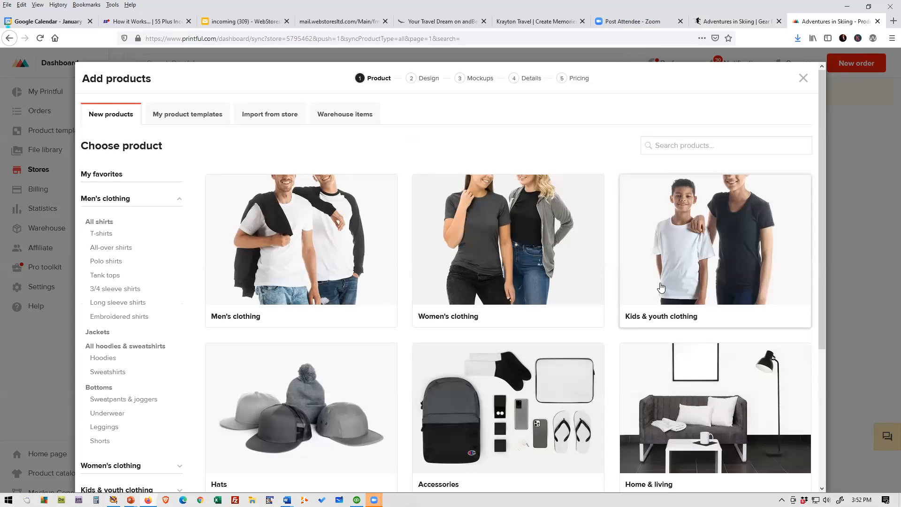
{"action": "scroll", "coordinate": [549, 287], "scroll_direction": "down", "scroll_amount": 3}
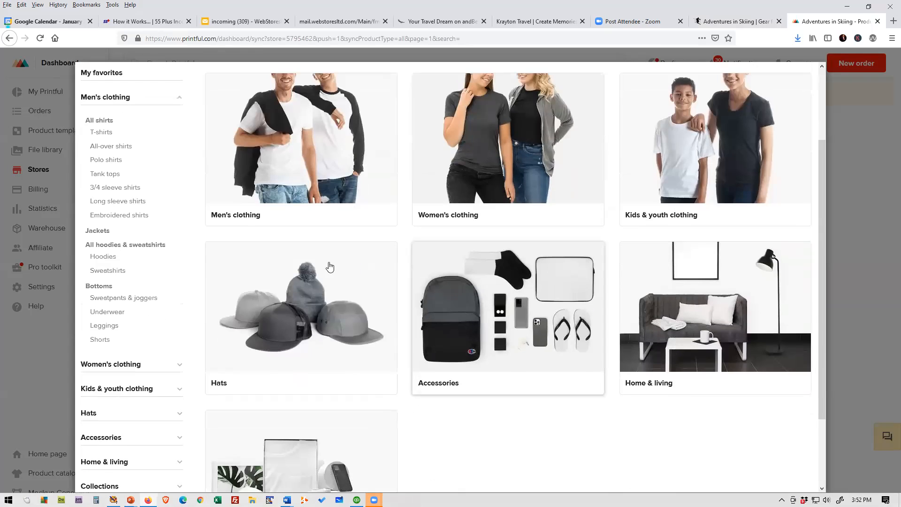
{"action": "left_click", "coordinate": [103, 133]}
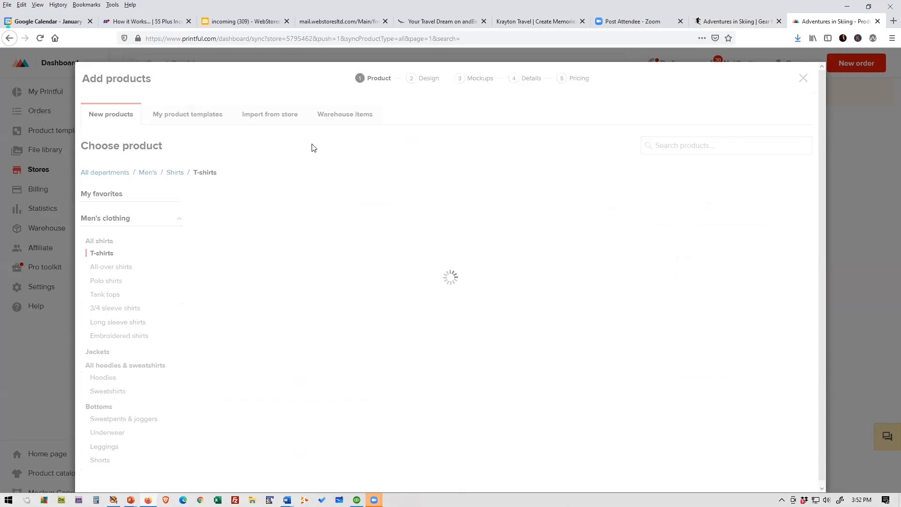
{"action": "scroll", "coordinate": [491, 187], "scroll_direction": "down", "scroll_amount": 6}
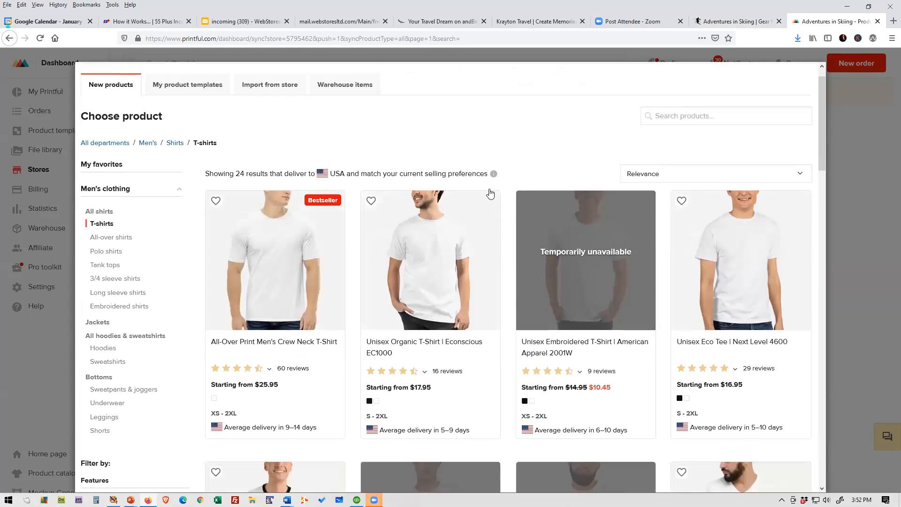
{"action": "scroll", "coordinate": [486, 200], "scroll_direction": "down", "scroll_amount": 20}
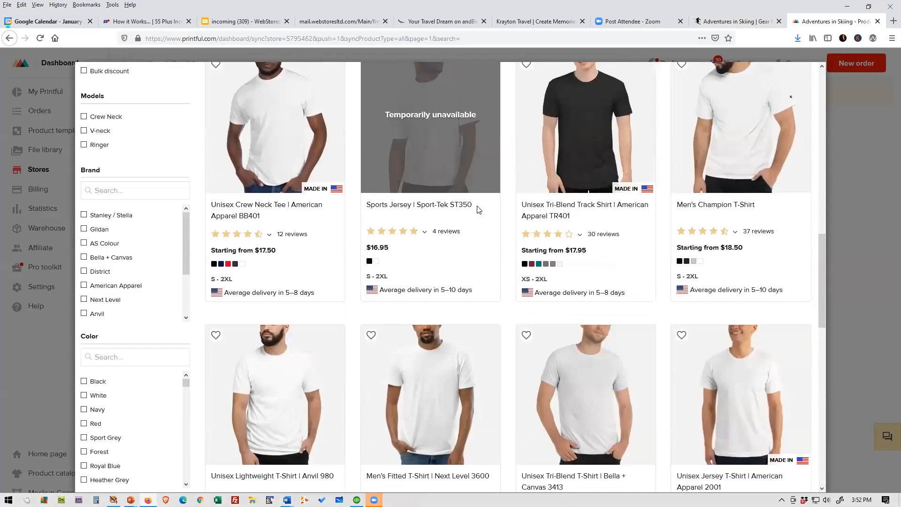
{"action": "scroll", "coordinate": [477, 207], "scroll_direction": "down", "scroll_amount": 8}
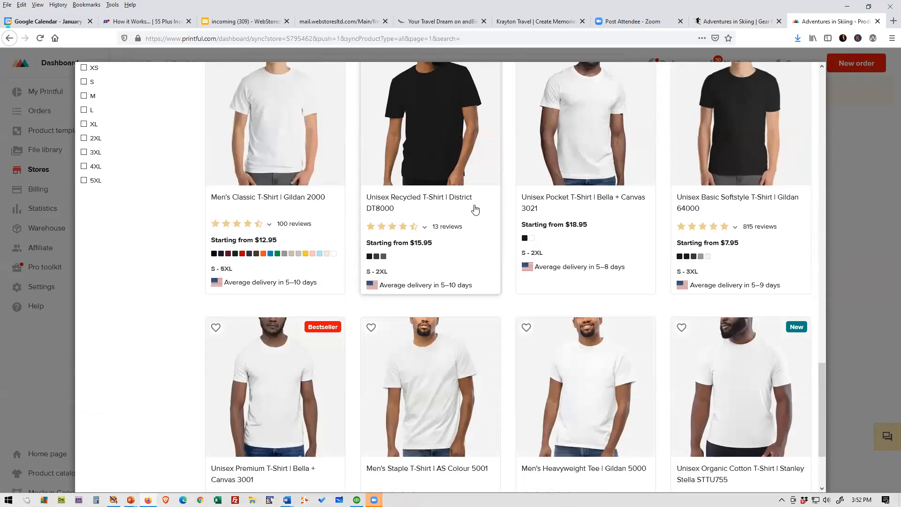
{"action": "left_click", "coordinate": [278, 146]}
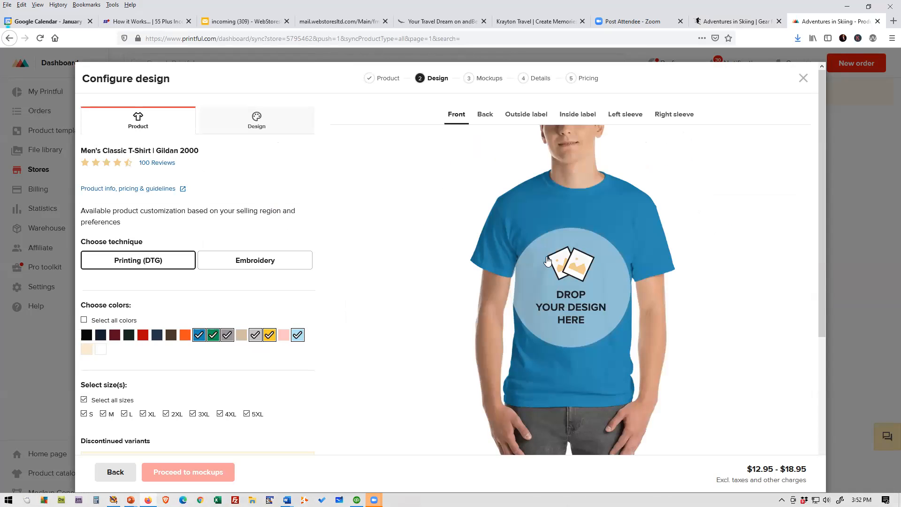
Upload vitamin-ski3.png from the My Designs folder to the store's file library for the shirt front
{"action": "left_click", "coordinate": [567, 288]}
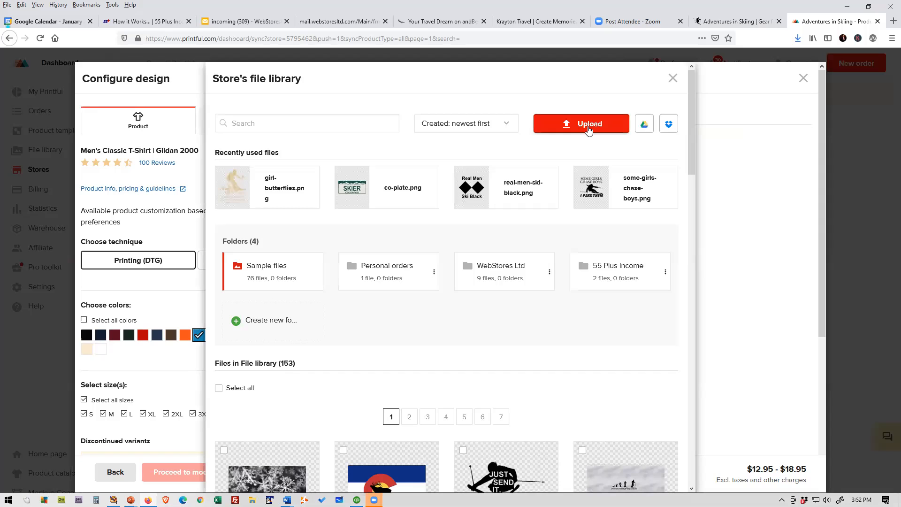
{"action": "left_click", "coordinate": [588, 127]}
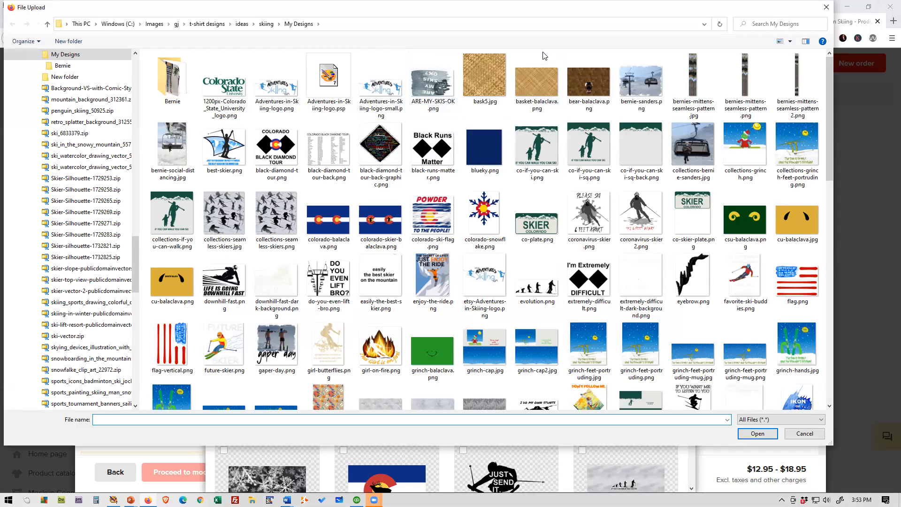
{"action": "scroll", "coordinate": [645, 55], "scroll_direction": "down", "scroll_amount": 10}
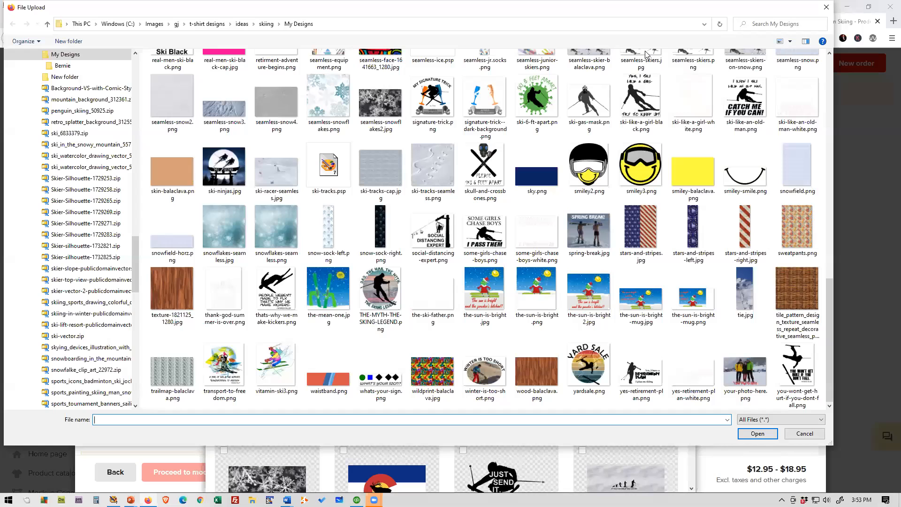
{"action": "left_click", "coordinate": [280, 368]}
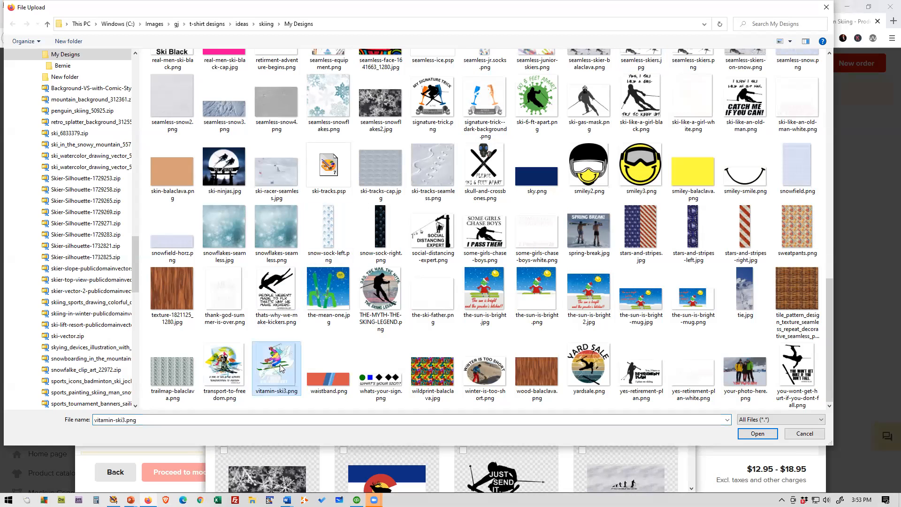
{"action": "left_click", "coordinate": [756, 434]}
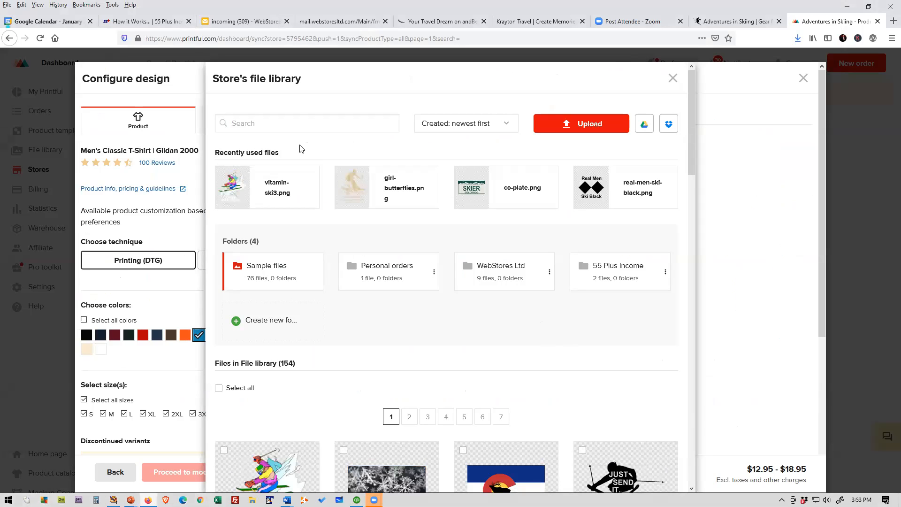
Place vitamin-ski3.png on the shirt front and move it slightly higher on the chest
{"action": "mouse_move", "coordinate": [262, 187]}
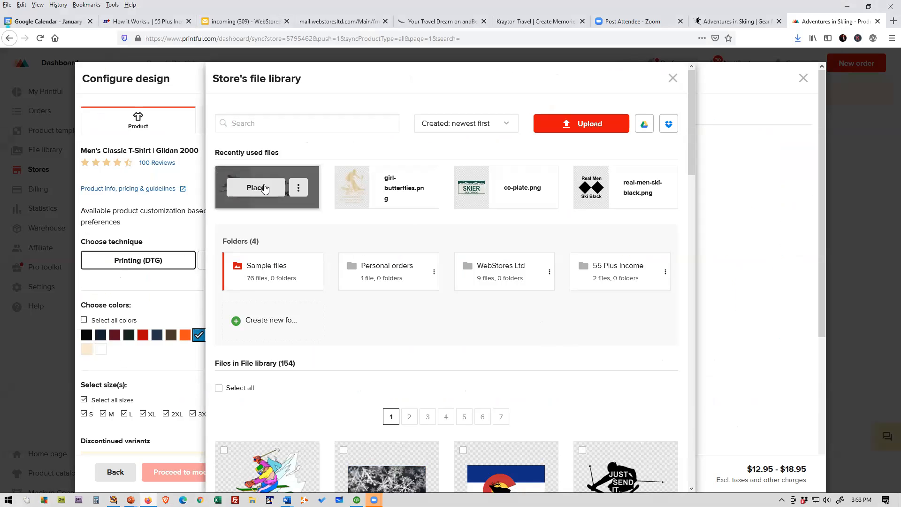
{"action": "left_click", "coordinate": [263, 189]}
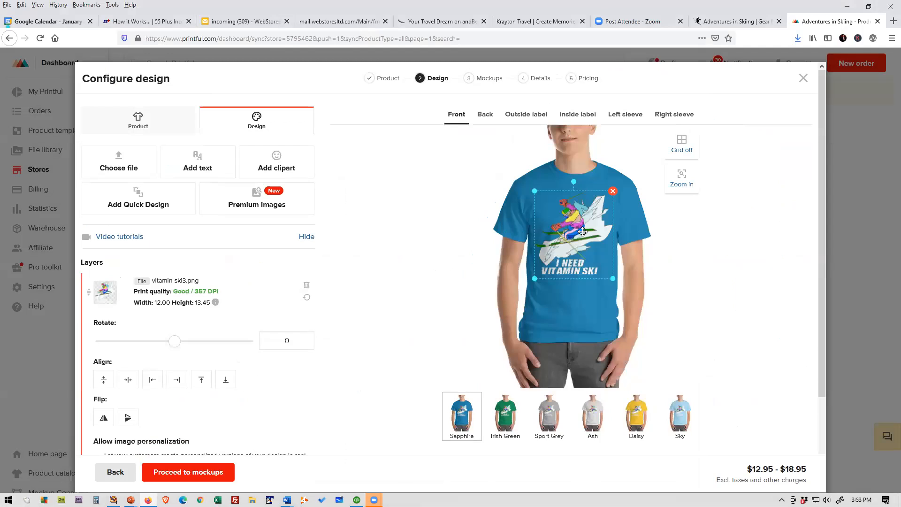
{"action": "left_click_drag", "start_coordinate": [591, 223], "coordinate": [592, 216]}
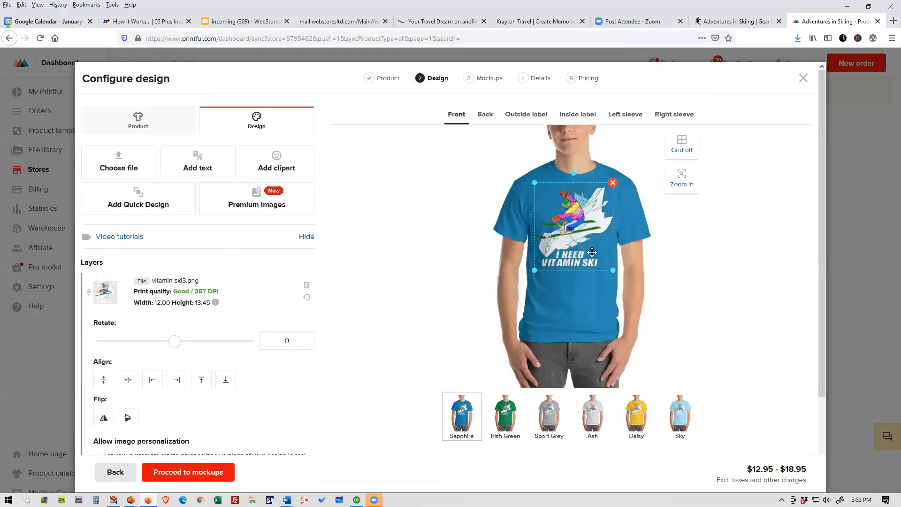
{"action": "left_click", "coordinate": [584, 286]}
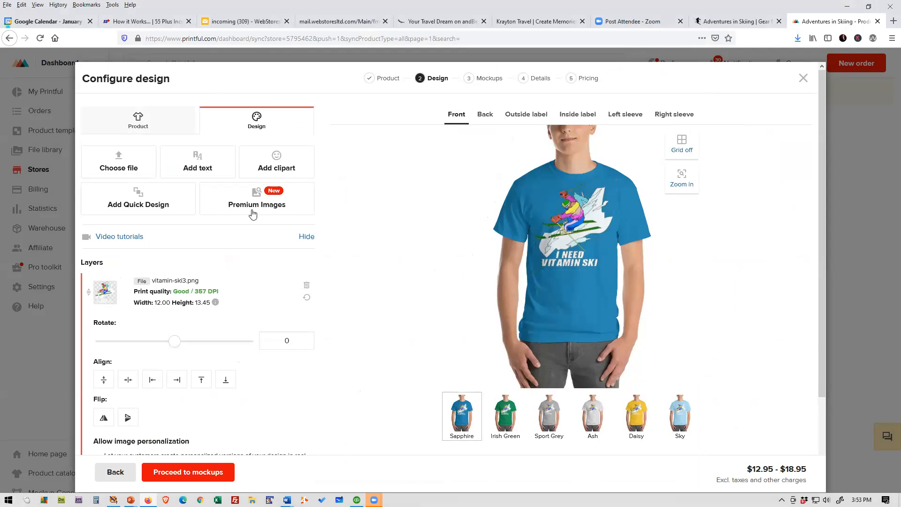
Preview the design on the Irish Green, Sport Grey, Ash, Daisy and Sky shirts
{"action": "left_click", "coordinate": [150, 123]}
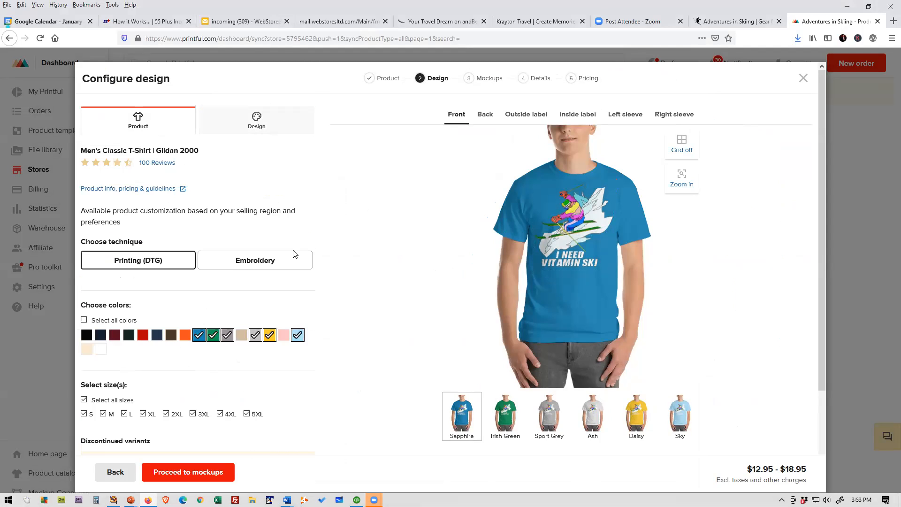
{"action": "left_click", "coordinate": [502, 409]}
{"action": "left_click", "coordinate": [548, 414]}
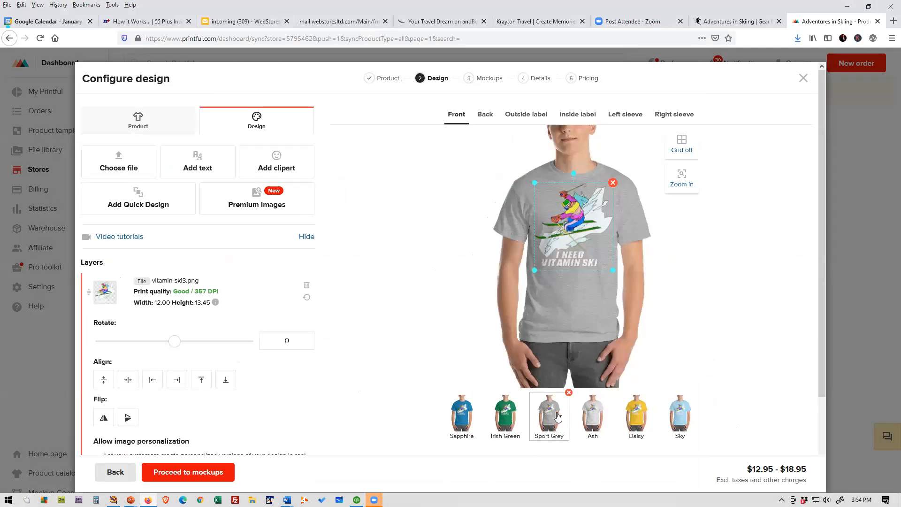
{"action": "left_click", "coordinate": [595, 414]}
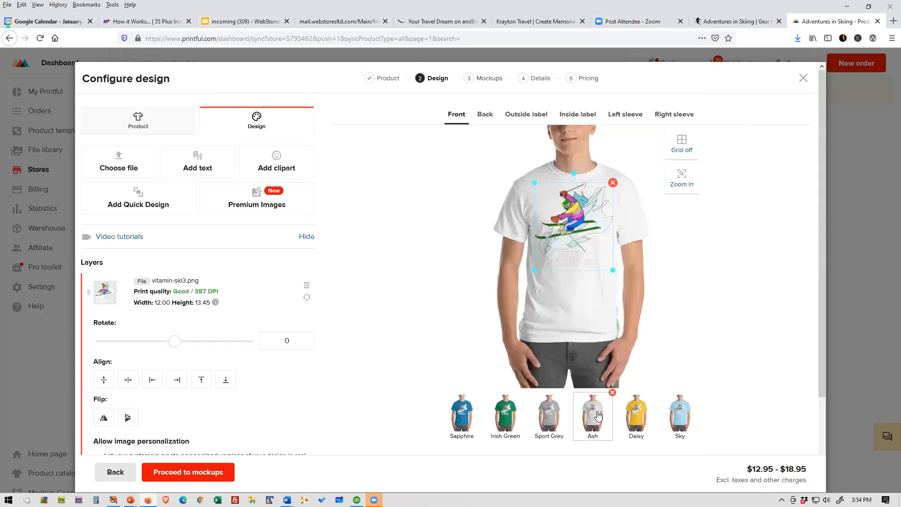
{"action": "left_click", "coordinate": [638, 414]}
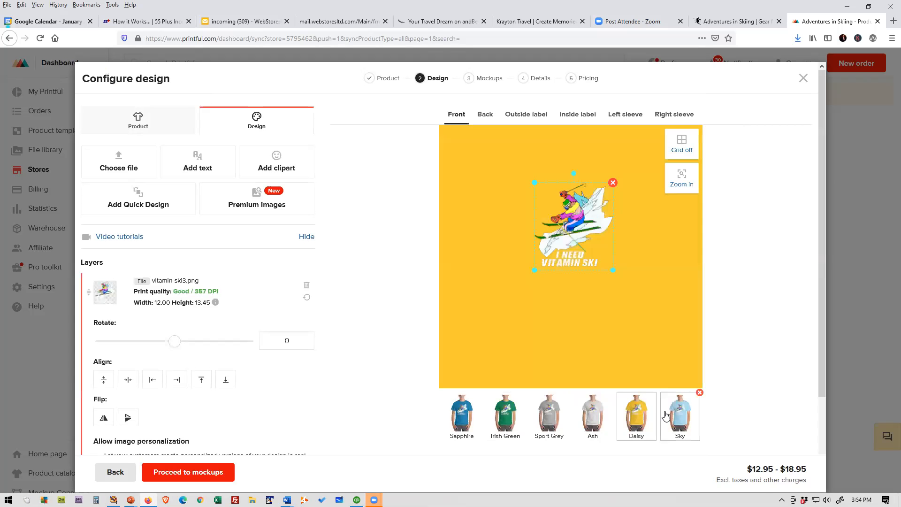
{"action": "left_click", "coordinate": [669, 415]}
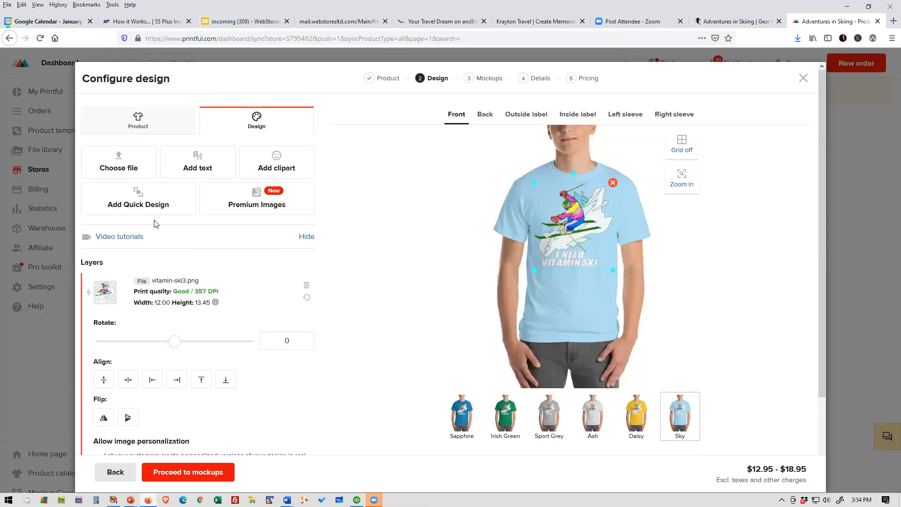
Remove Ash, Daisy and Sky from the T-shirt's selected colors
{"action": "left_click", "coordinate": [134, 132]}
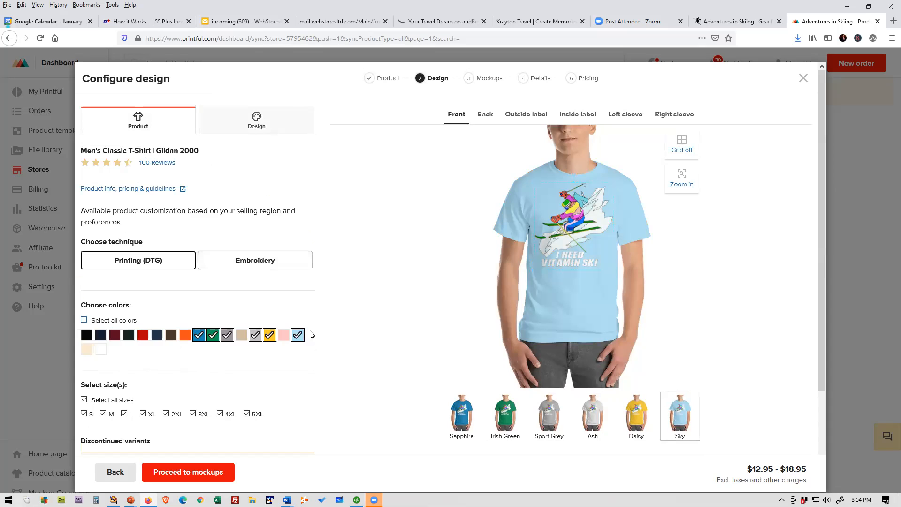
{"action": "left_click", "coordinate": [256, 339]}
{"action": "left_click", "coordinate": [269, 336]}
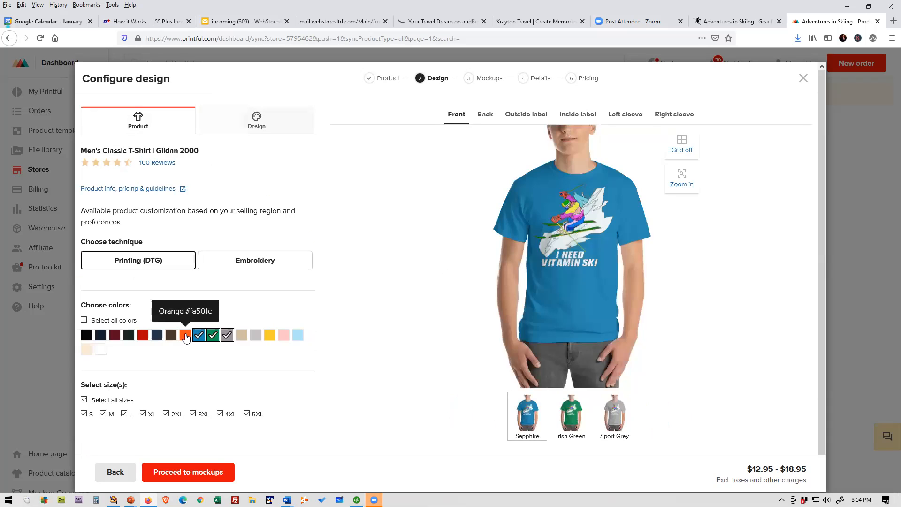
Add Orange, Olive, Blue Dusk, Red, Forest and Maroon to the T-shirt's colors
{"action": "left_click", "coordinate": [185, 335]}
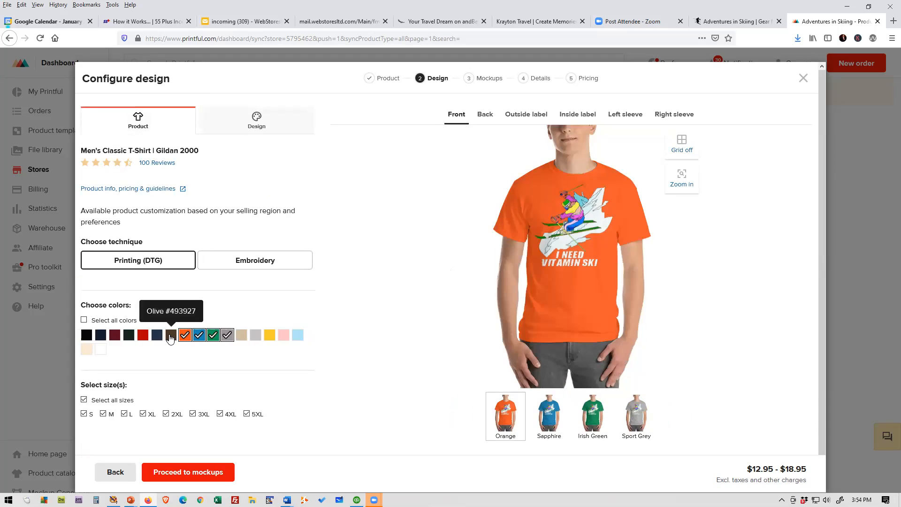
{"action": "left_click", "coordinate": [170, 336]}
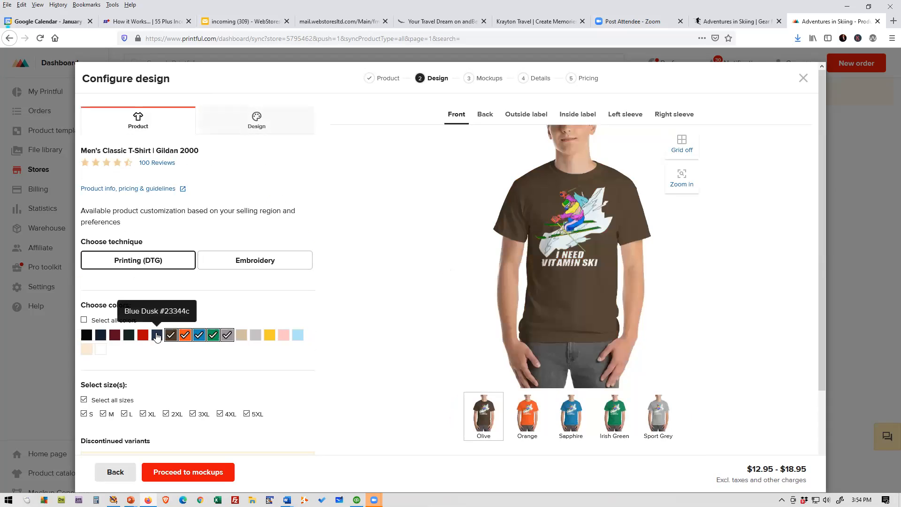
{"action": "left_click", "coordinate": [157, 336]}
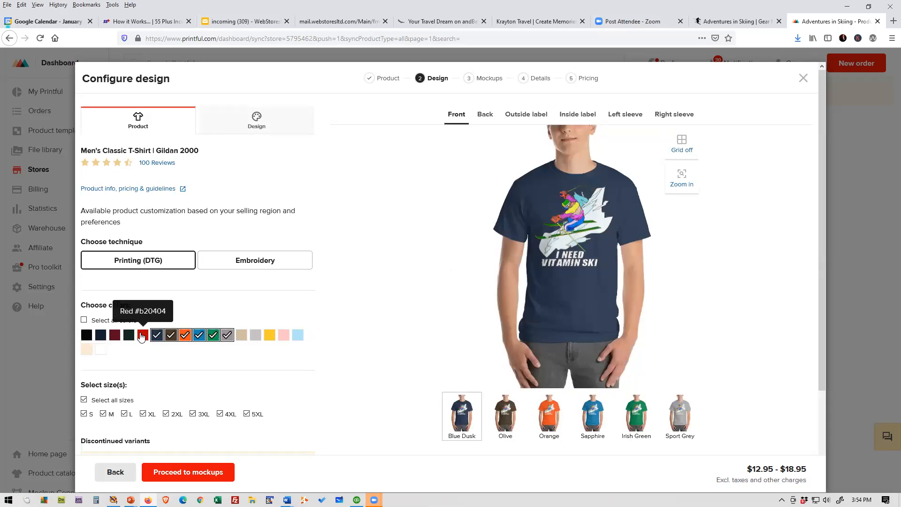
{"action": "left_click", "coordinate": [143, 336]}
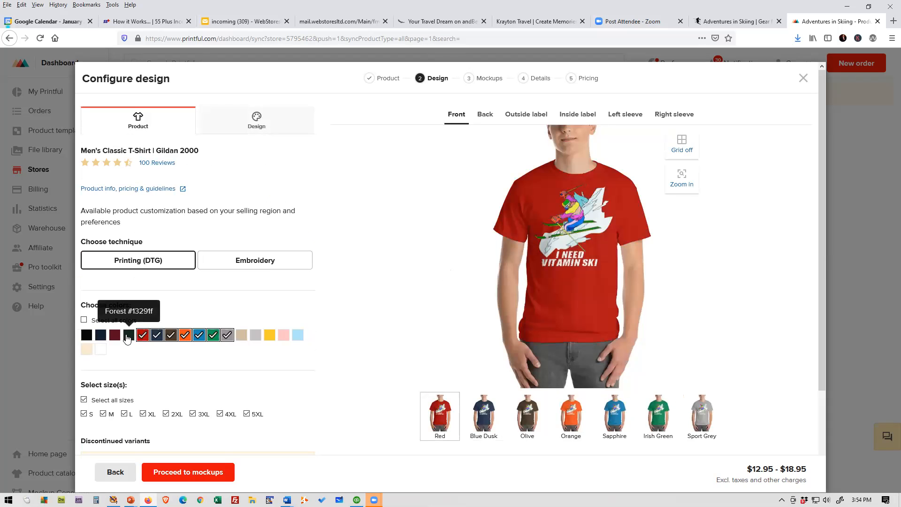
{"action": "left_click", "coordinate": [127, 336]}
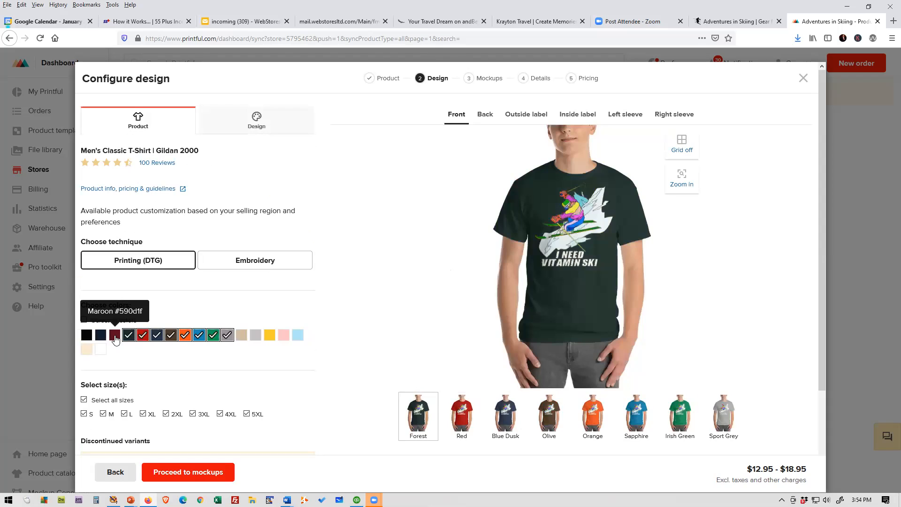
{"action": "left_click", "coordinate": [115, 337]}
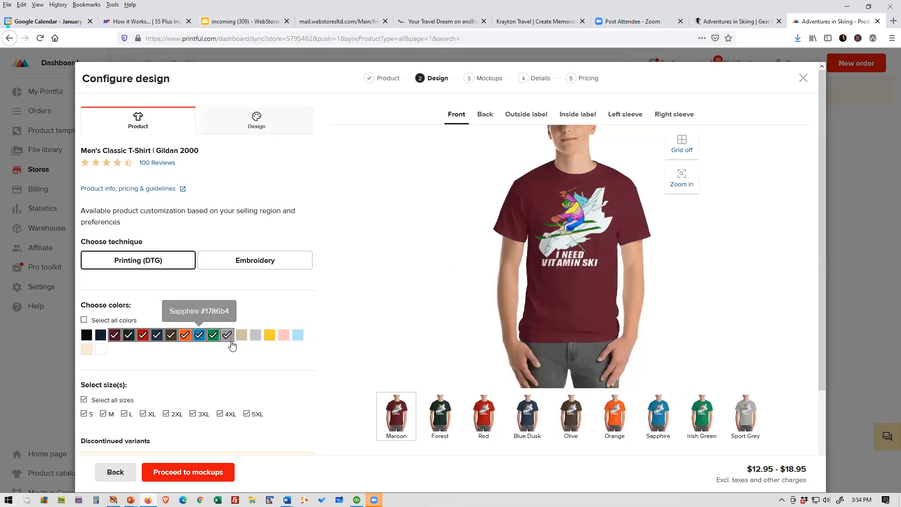
Check the design on the Irish Green and Orange shirts and remove Sport Grey, Orange and Irish Green from the colors
{"action": "left_click", "coordinate": [227, 336]}
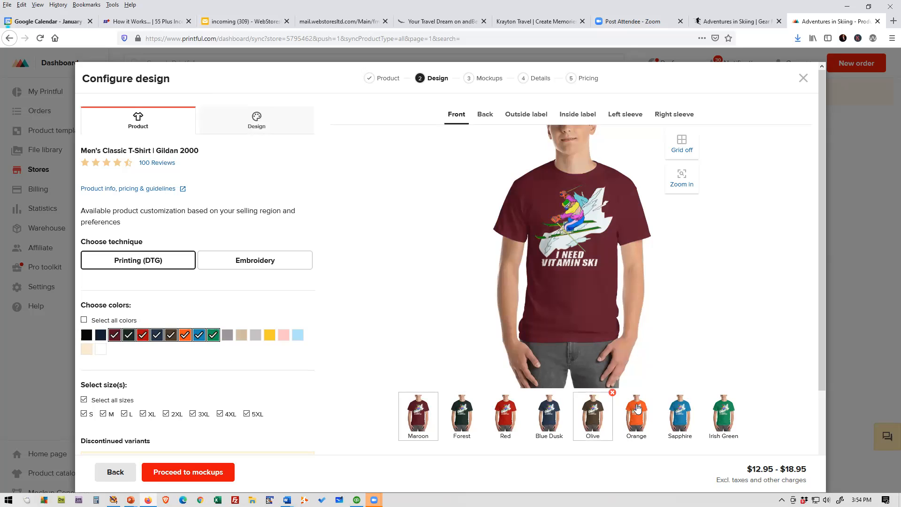
{"action": "left_click", "coordinate": [728, 421]}
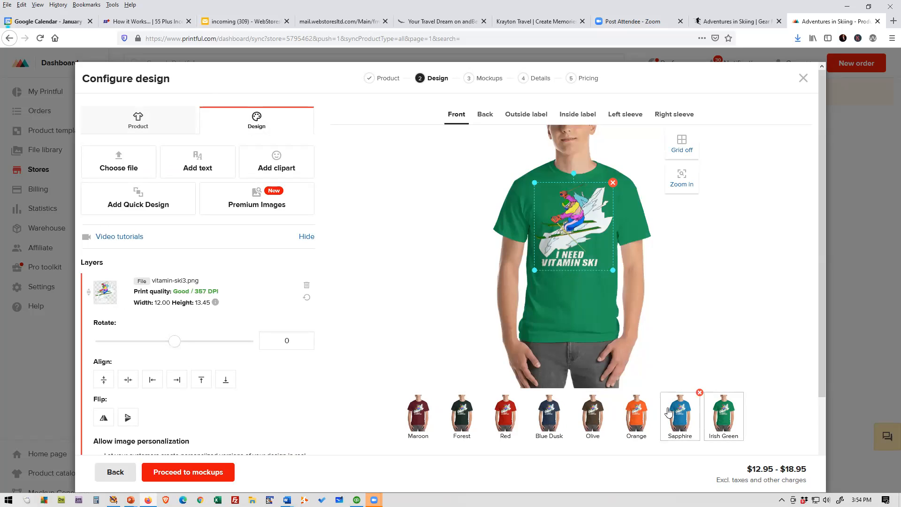
{"action": "left_click", "coordinate": [635, 414]}
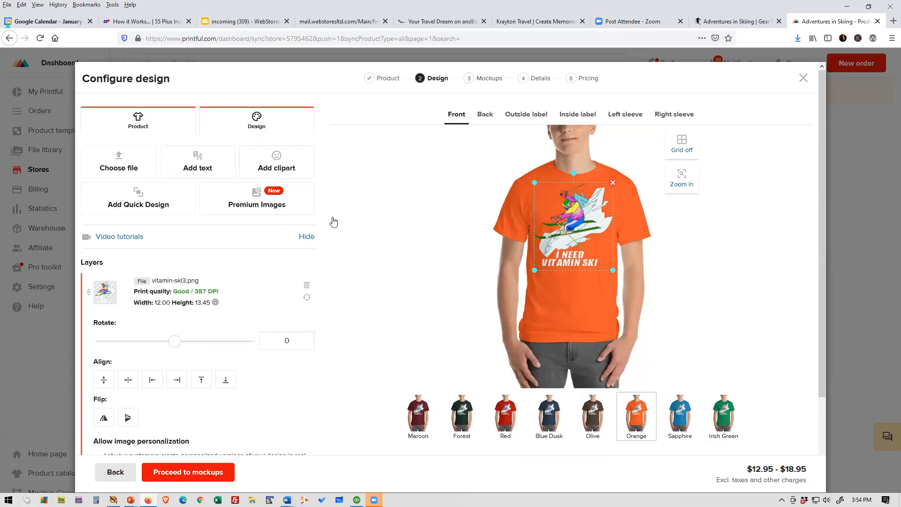
{"action": "mouse_move", "coordinate": [654, 396]}
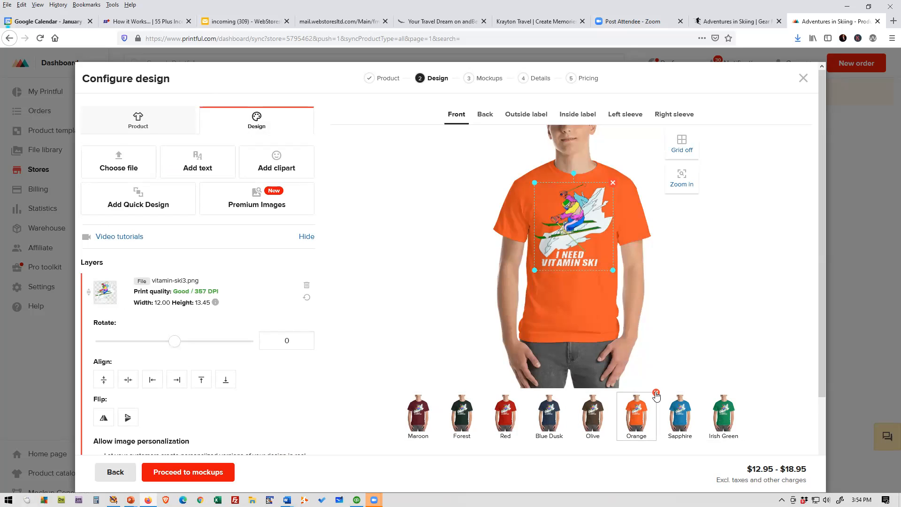
{"action": "left_click", "coordinate": [656, 394]}
{"action": "mouse_move", "coordinate": [721, 396]}
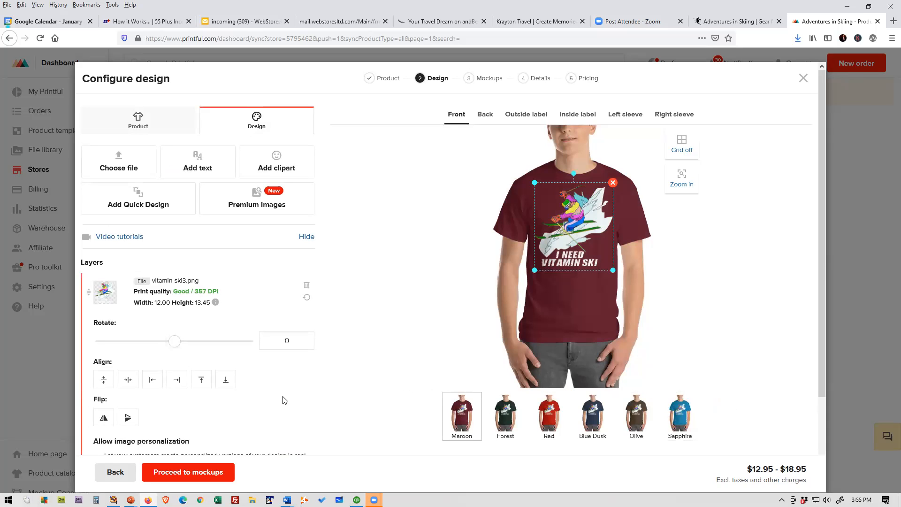
Apply the Men's 2 mockups style to all colors and make the Blue Dusk shirt the main mockup image
{"action": "left_click", "coordinate": [197, 469]}
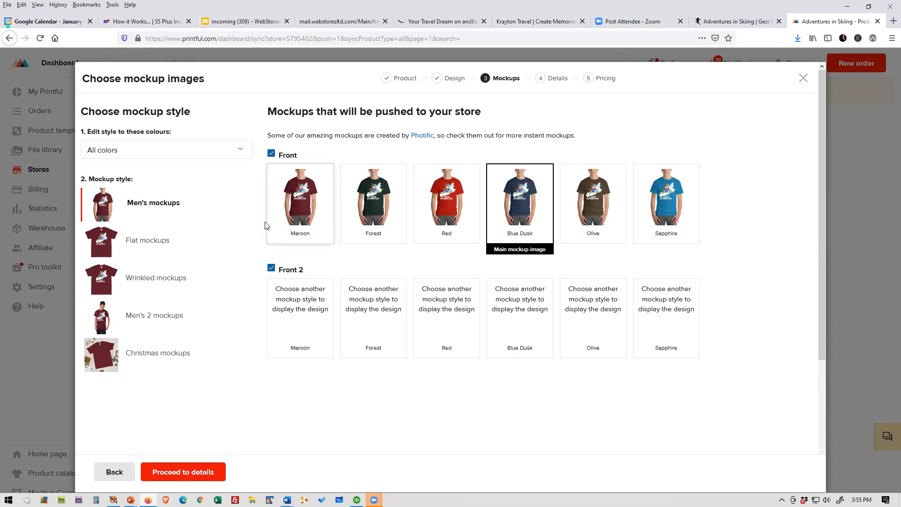
{"action": "left_click", "coordinate": [132, 318]}
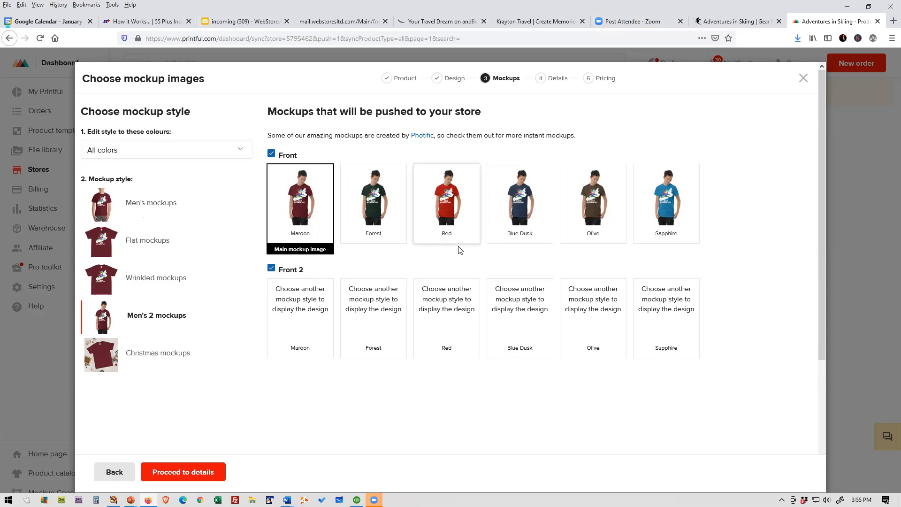
{"action": "left_click", "coordinate": [518, 207]}
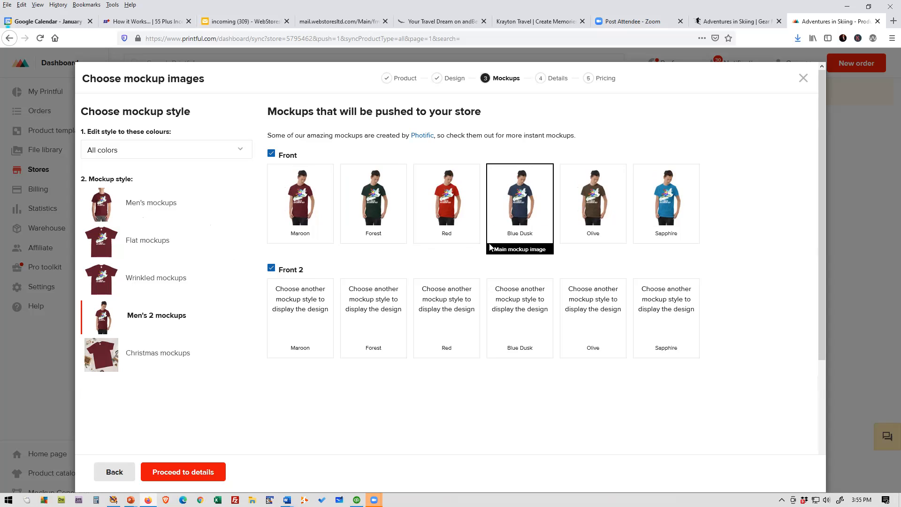
{"action": "left_click", "coordinate": [188, 467]}
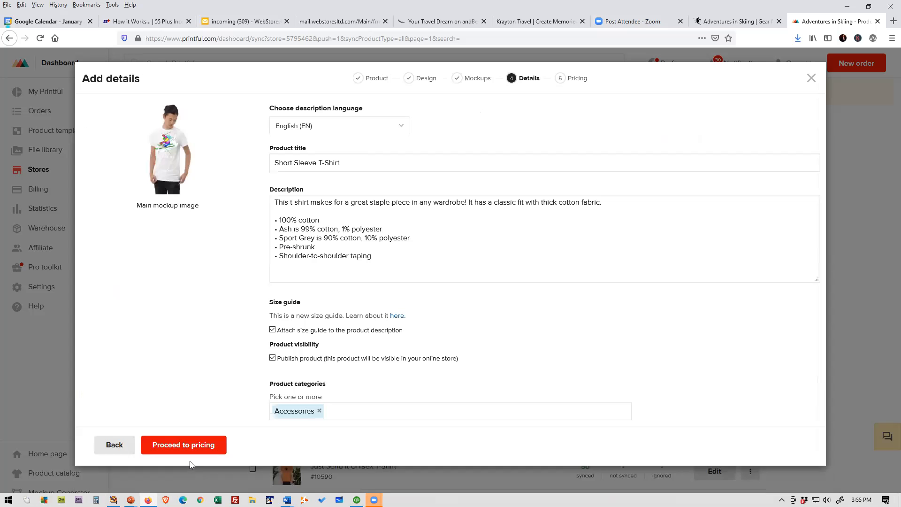
Change the product title to "I need vitamin ski T-Shirt"
{"action": "left_click_drag", "start_coordinate": [320, 163], "coordinate": [178, 162]}
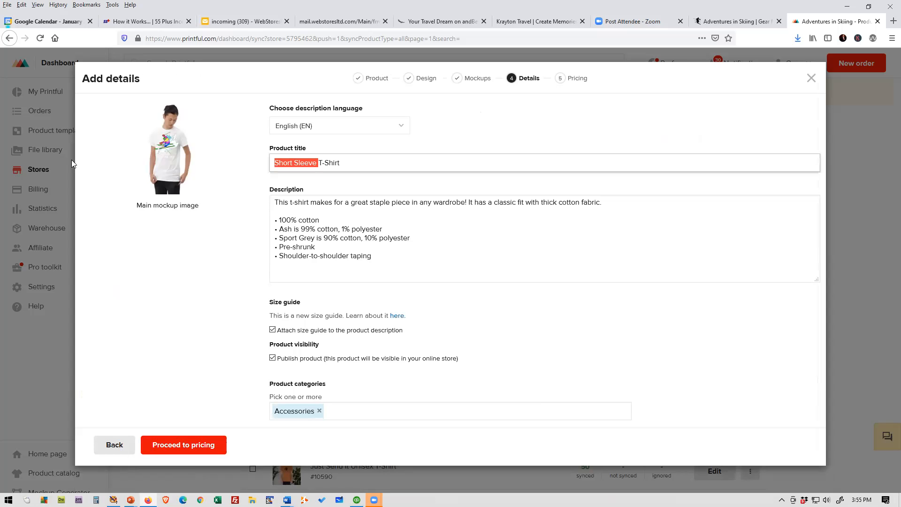
{"action": "type", "text": "I need"}
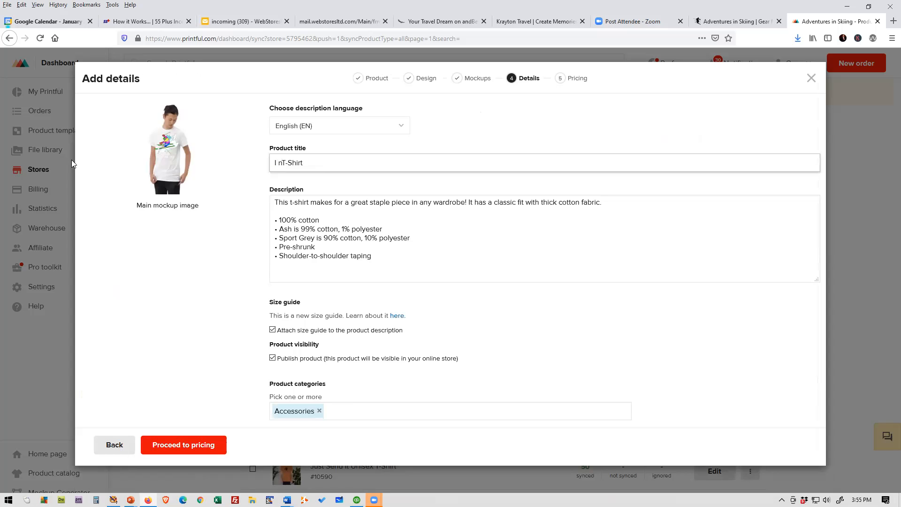
{"action": "type", "text": " vitamin ski"}
Copy the slogan from the title into a new opening line of the description, "I need vitamin ski!", followed by a blank line
{"action": "left_click_drag", "start_coordinate": [324, 158], "coordinate": [209, 158]}
{"action": "key", "text": "ctrl+c"}
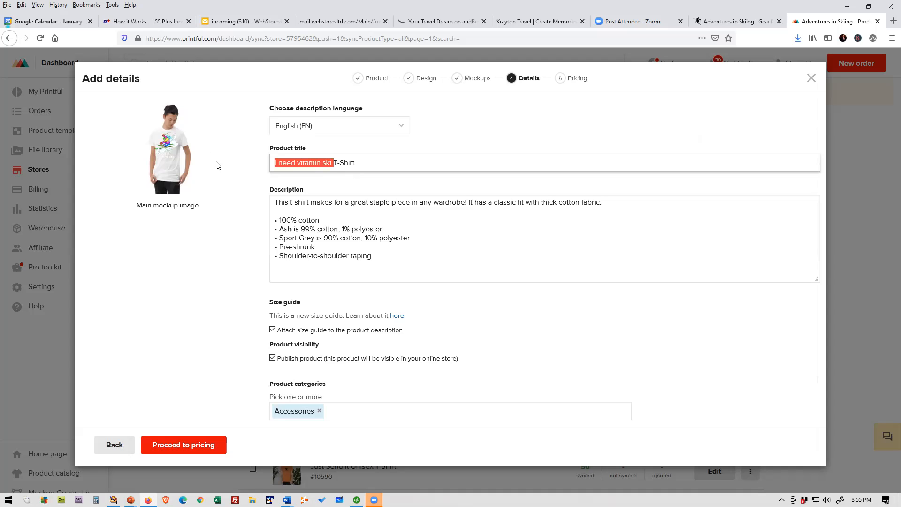
{"action": "left_click", "coordinate": [277, 200]}
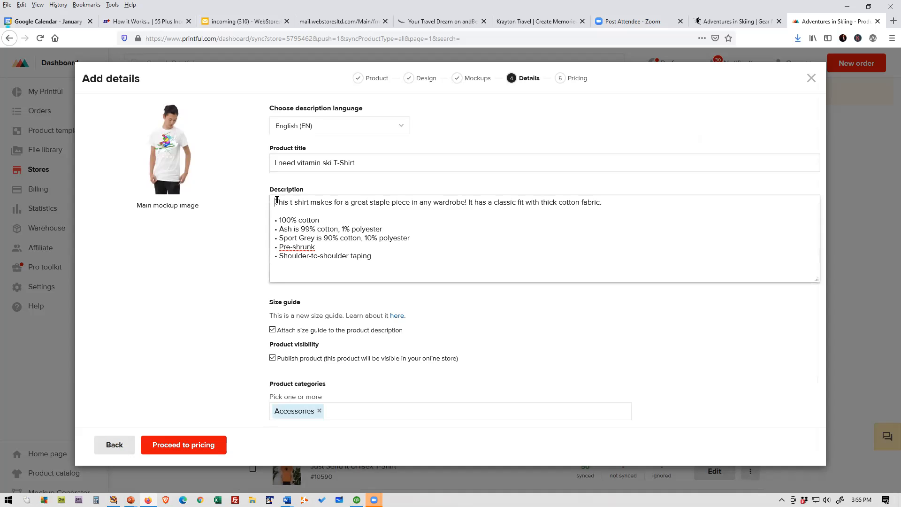
{"action": "key", "text": "Return"}
{"action": "key", "text": "ctrl+v"}
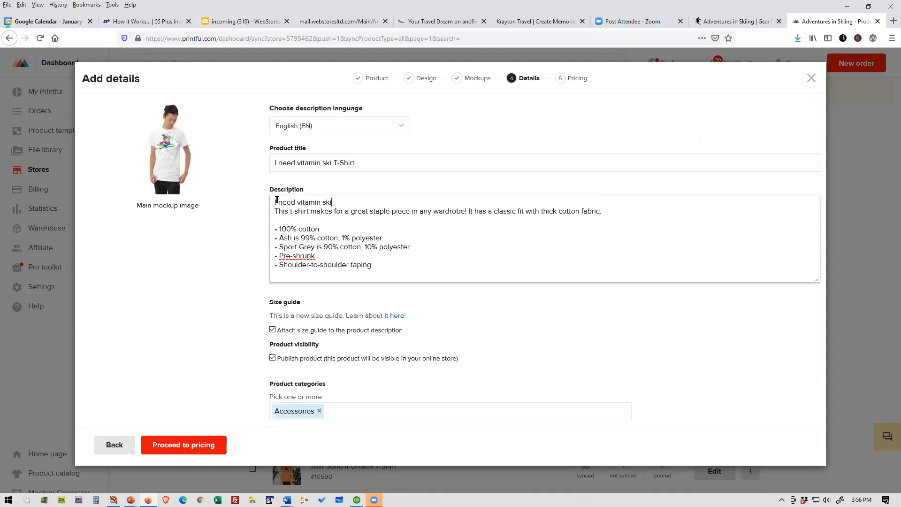
{"action": "type", "text": "!"}
{"action": "key", "text": "Return"}
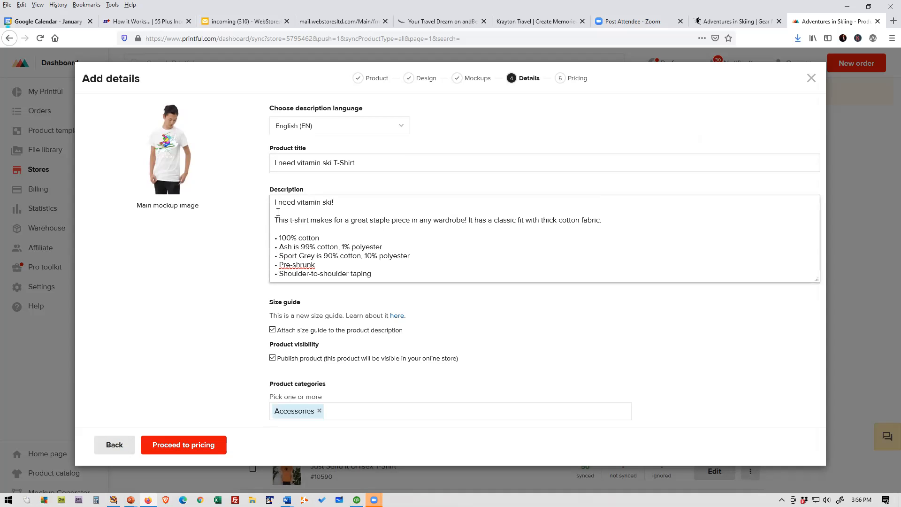
Replace the Accessories product category with Men's T-shirts and Women's T-shirts, and proceed to pricing
{"action": "left_click", "coordinate": [319, 411]}
{"action": "left_click", "coordinate": [330, 410]}
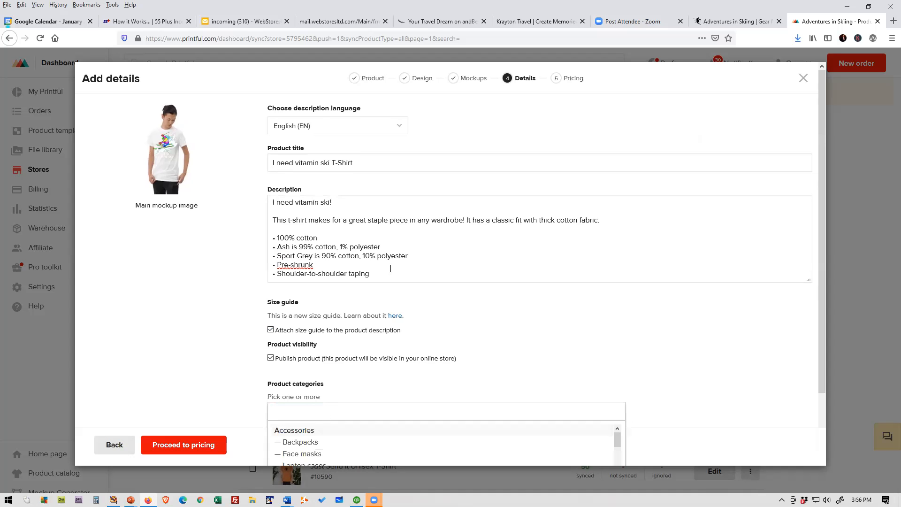
{"action": "scroll", "coordinate": [391, 269], "scroll_direction": "down", "scroll_amount": 3}
{"action": "scroll", "coordinate": [350, 396], "scroll_direction": "down", "scroll_amount": 8}
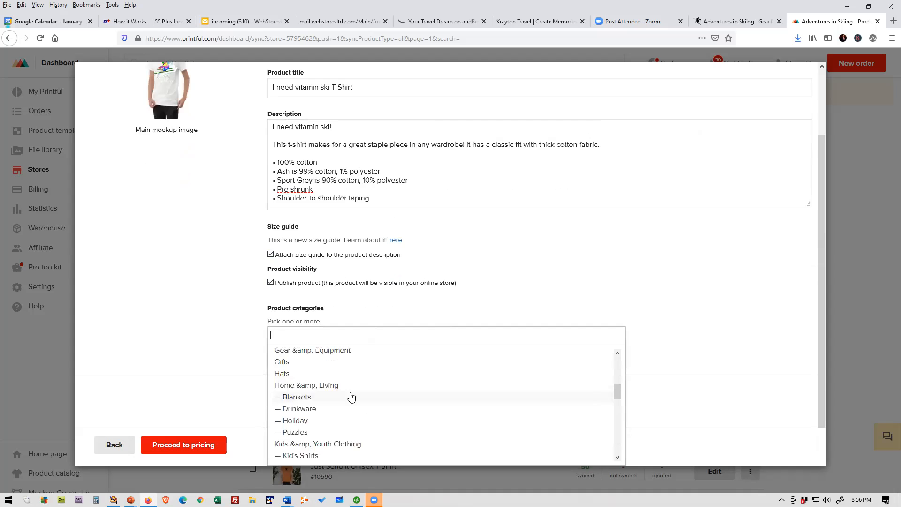
{"action": "scroll", "coordinate": [351, 397], "scroll_direction": "down", "scroll_amount": 5}
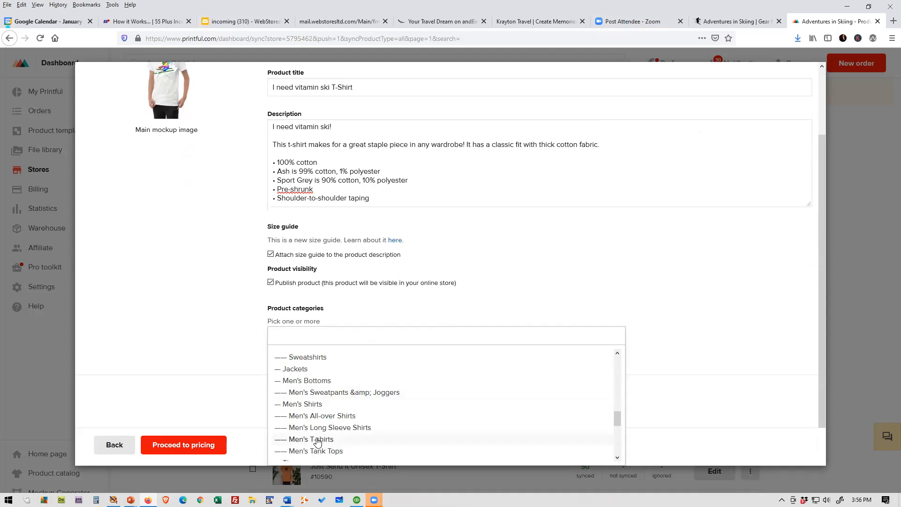
{"action": "left_click", "coordinate": [317, 440]}
{"action": "left_click", "coordinate": [372, 337]}
{"action": "scroll", "coordinate": [384, 385], "scroll_direction": "down", "scroll_amount": 20}
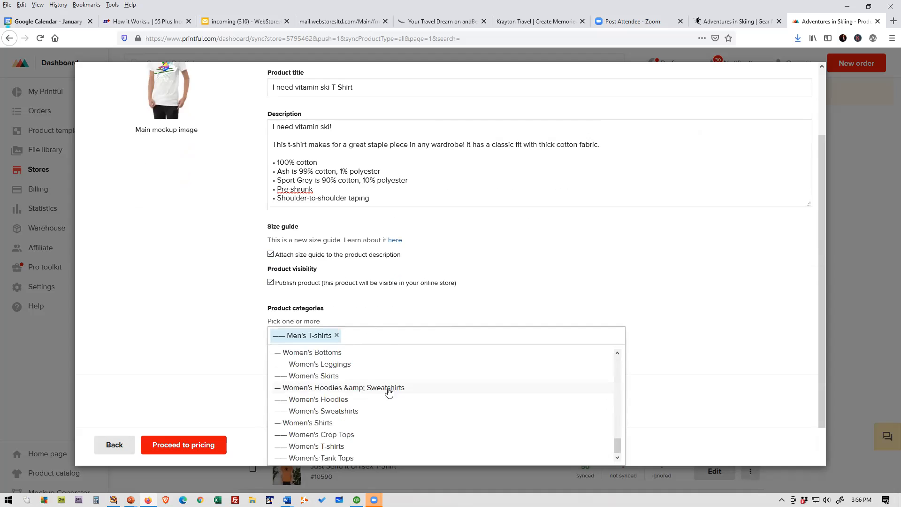
{"action": "left_click", "coordinate": [321, 447]}
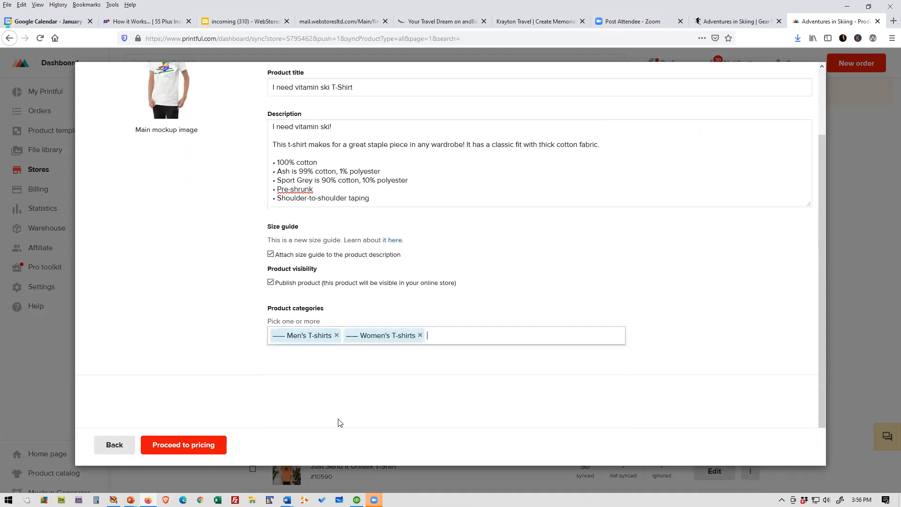
{"action": "left_click", "coordinate": [193, 446]}
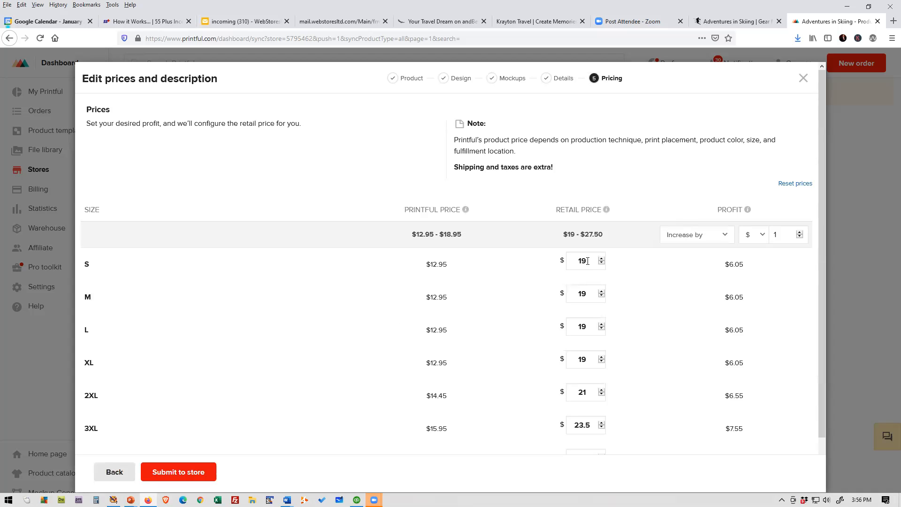
Set the retail price of sizes S, M, L and XL to $24 each
{"action": "left_click_drag", "start_coordinate": [587, 261], "coordinate": [543, 261]}
{"action": "type", "text": "24"}
{"action": "left_click_drag", "start_coordinate": [595, 290], "coordinate": [527, 294]}
{"action": "type", "text": "24"}
{"action": "double_click", "coordinate": [584, 328]}
{"action": "type", "text": "24"}
{"action": "left_click_drag", "start_coordinate": [589, 360], "coordinate": [540, 363]}
{"action": "type", "text": "24"}
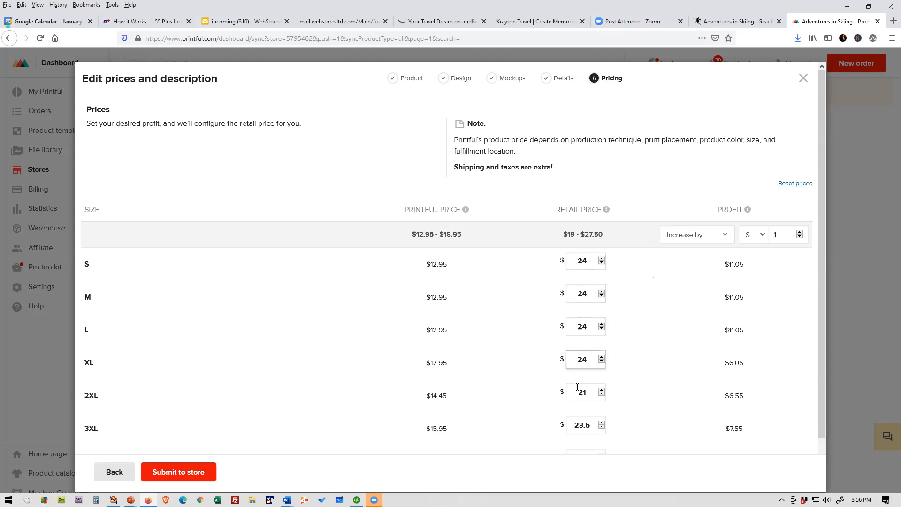
Set the retail price to $27 for 2XL, $31 for 3XL, and $33 for both 4XL and 5XL
{"action": "left_click", "coordinate": [584, 393]}
{"action": "type", "text": "7"}
{"action": "key", "text": "Tab"}
{"action": "type", "text": "31"}
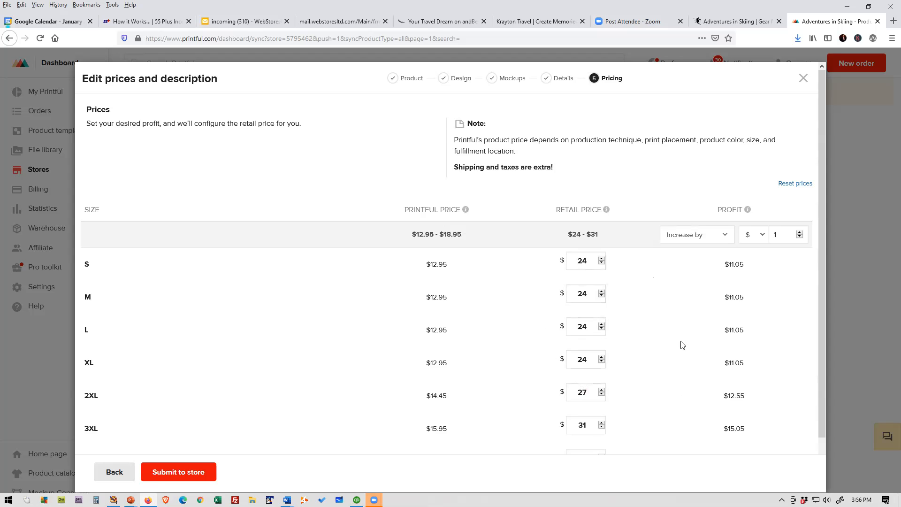
{"action": "scroll", "coordinate": [306, 340], "scroll_direction": "down", "scroll_amount": 2}
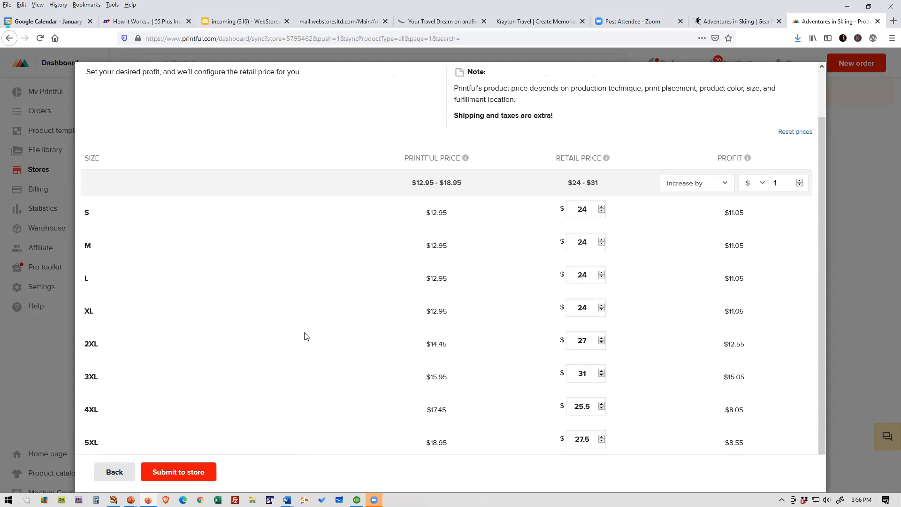
{"action": "left_click_drag", "start_coordinate": [590, 408], "coordinate": [499, 409]}
{"action": "type", "text": "33"}
{"action": "key", "text": "Tab"}
{"action": "type", "text": "33"}
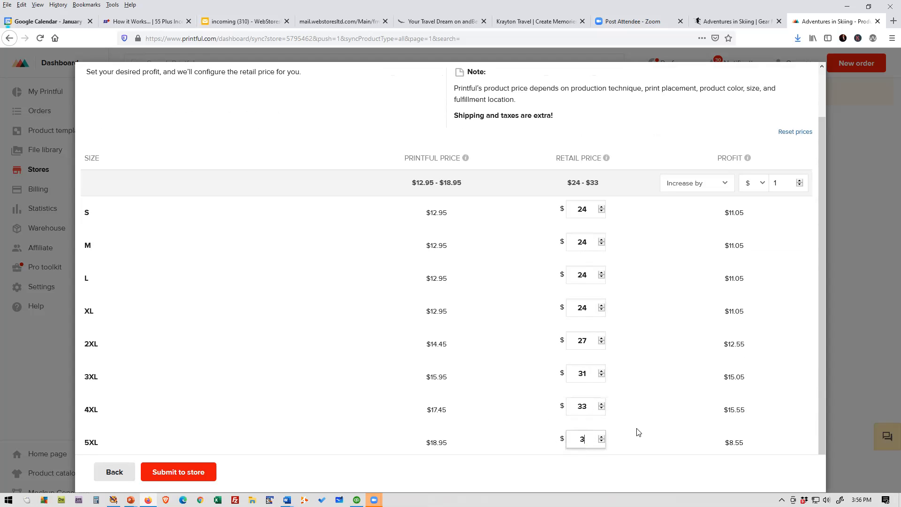
Submit the T-shirt to the store and switch to the Adventures in Skiing website's home page
{"action": "left_click", "coordinate": [192, 473]}
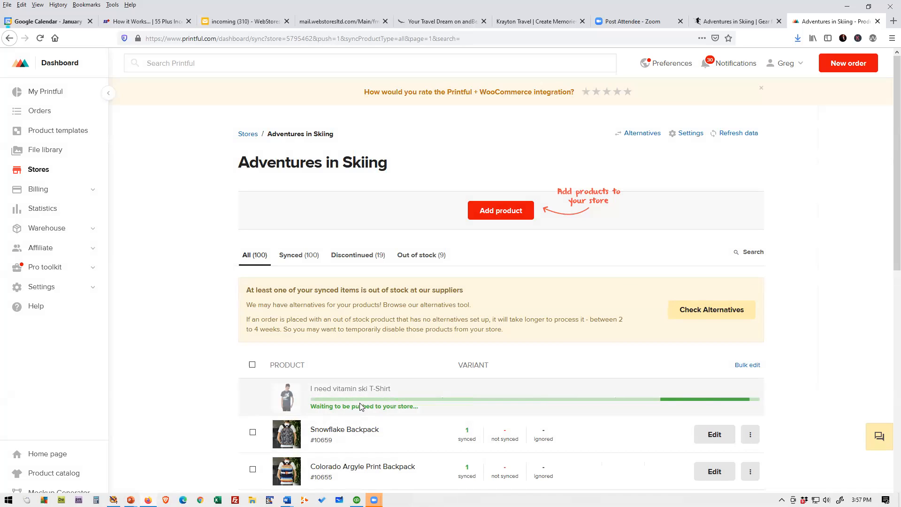
{"action": "left_click", "coordinate": [747, 23]}
{"action": "scroll", "coordinate": [625, 143], "scroll_direction": "up", "scroll_amount": 4}
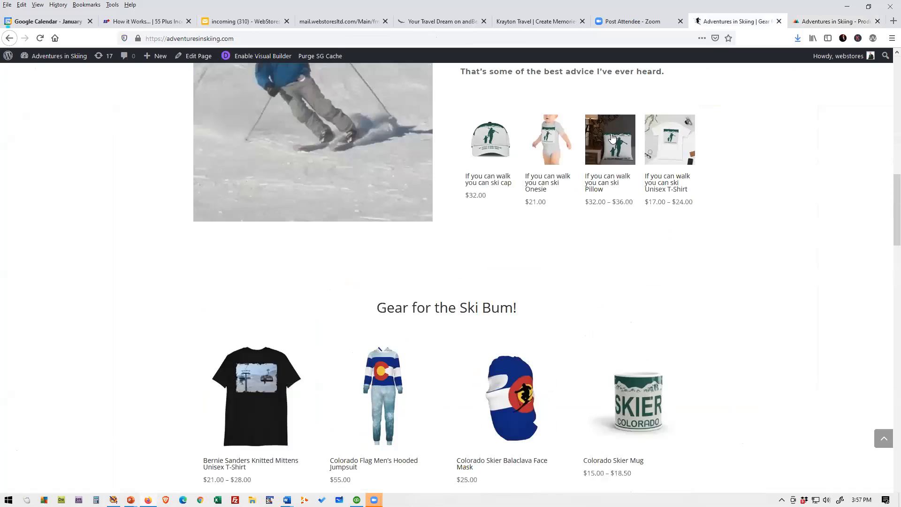
Browse from the home page through the shop's Men's Clothing and Men's Shirts categories to Men's T-shirts
{"action": "scroll", "coordinate": [623, 120], "scroll_direction": "up", "scroll_amount": 5}
{"action": "scroll", "coordinate": [635, 124], "scroll_direction": "up", "scroll_amount": 10}
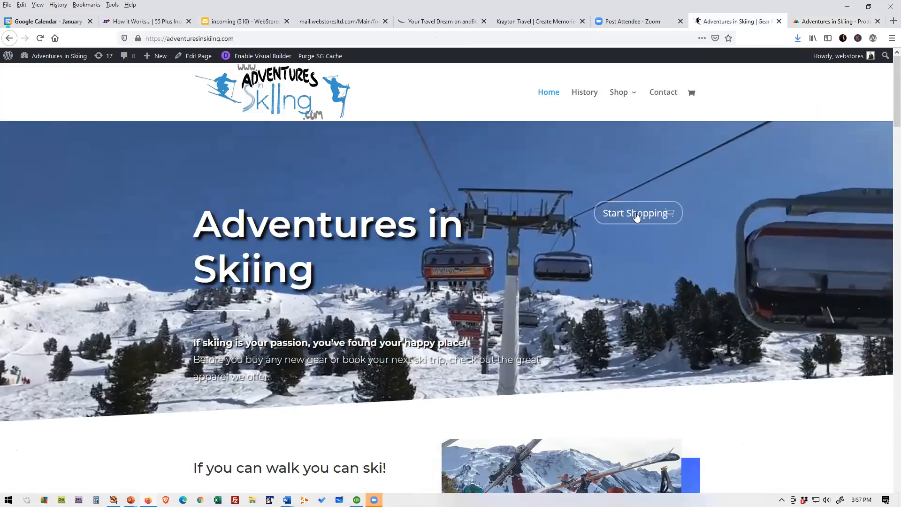
{"action": "left_click", "coordinate": [637, 216]}
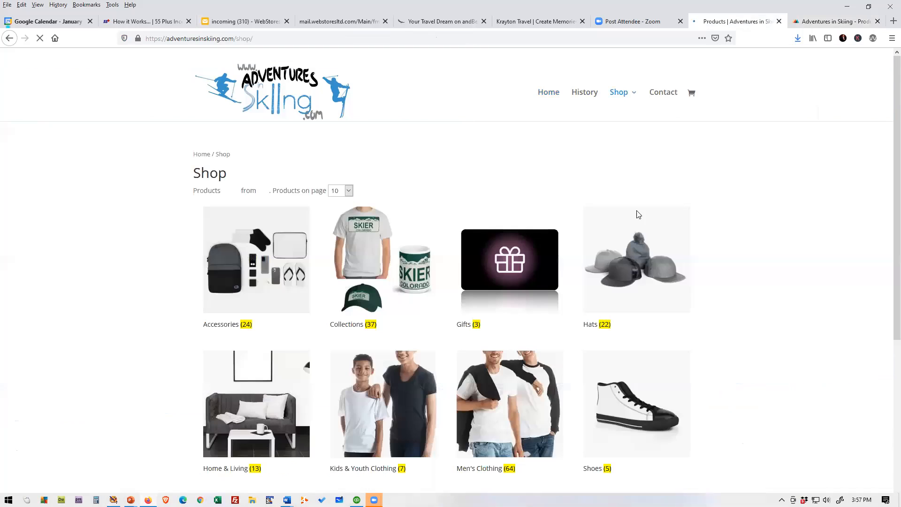
{"action": "left_click", "coordinate": [511, 398]}
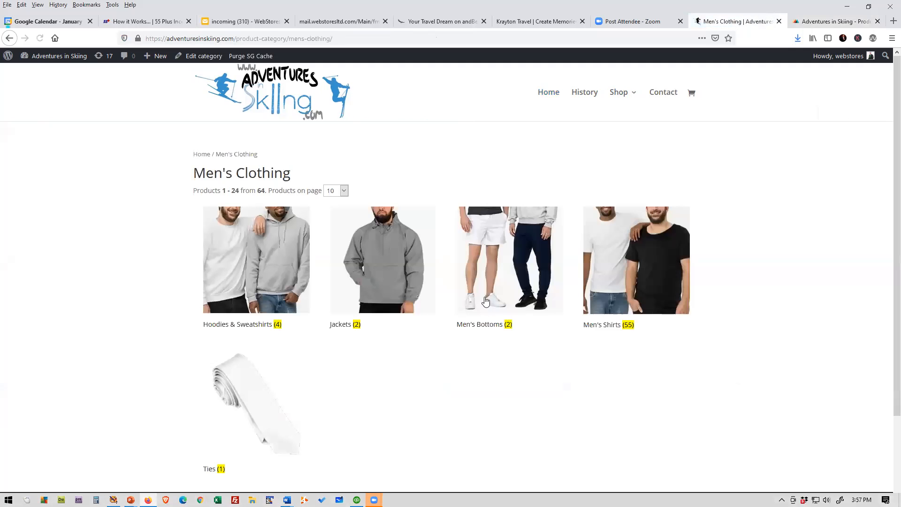
{"action": "left_click", "coordinate": [601, 270]}
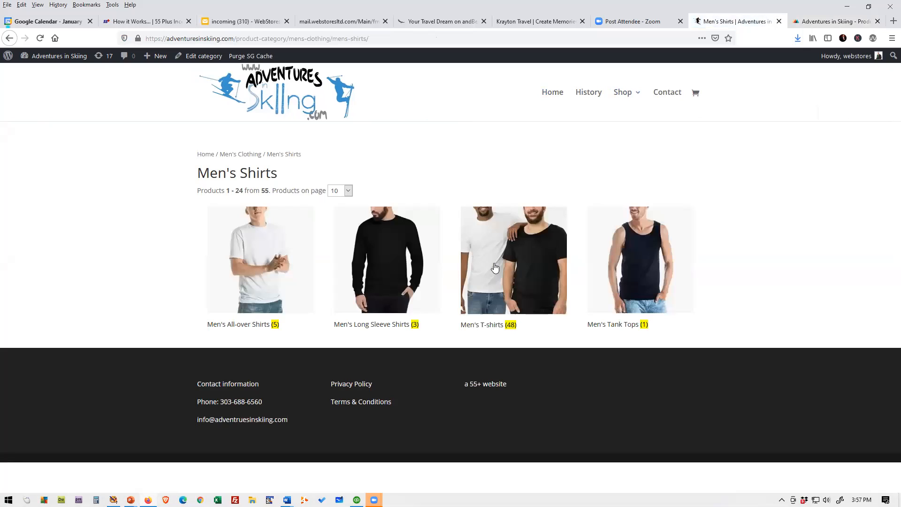
{"action": "left_click", "coordinate": [495, 269]}
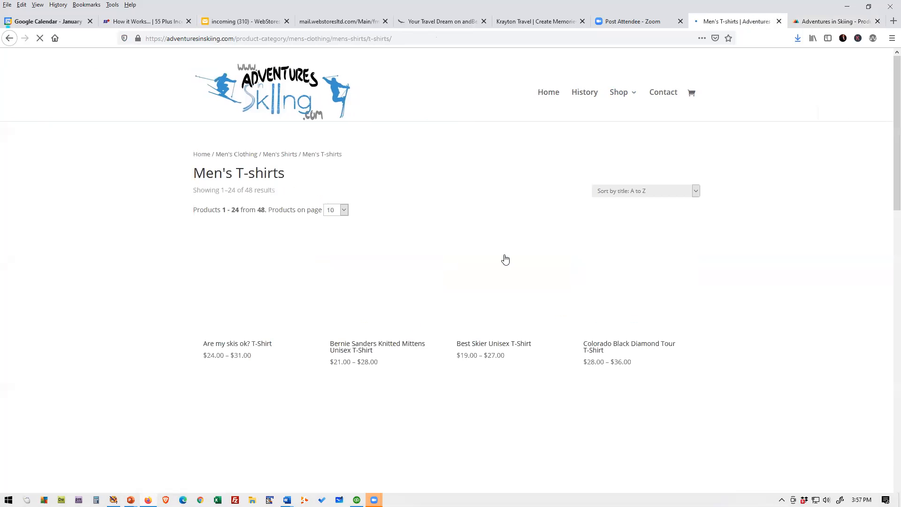
Look through the first page of Men's T-shirts for the "I need vitamin ski" shirt and continue to page 2
{"action": "scroll", "coordinate": [739, 256], "scroll_direction": "down", "scroll_amount": 5}
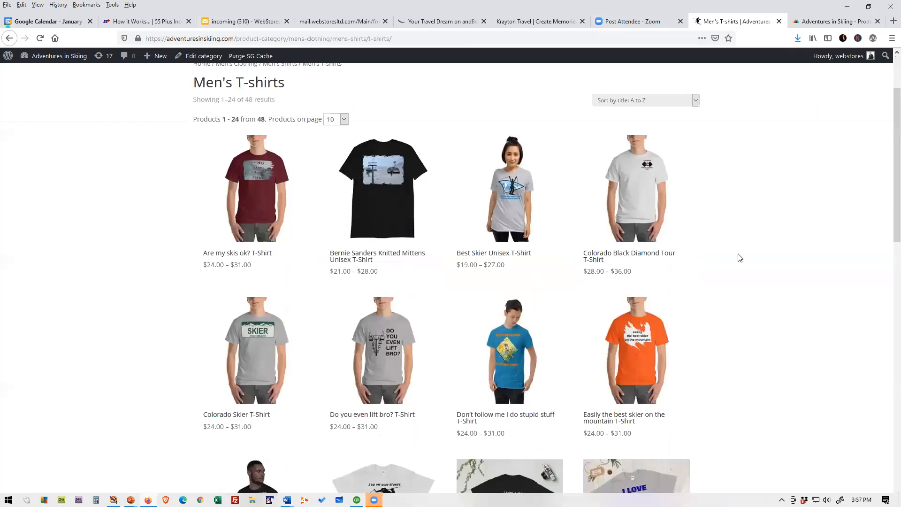
{"action": "scroll", "coordinate": [720, 253], "scroll_direction": "down", "scroll_amount": 10}
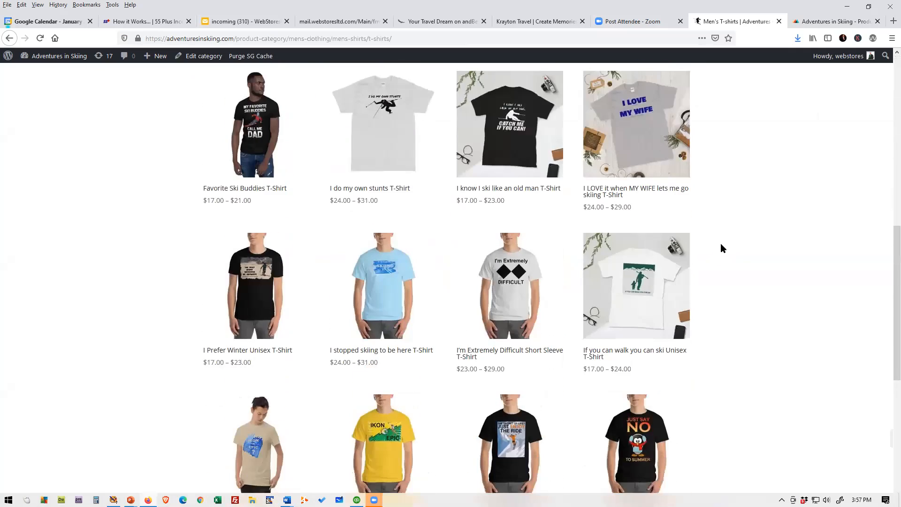
{"action": "scroll", "coordinate": [730, 243], "scroll_direction": "down", "scroll_amount": 2}
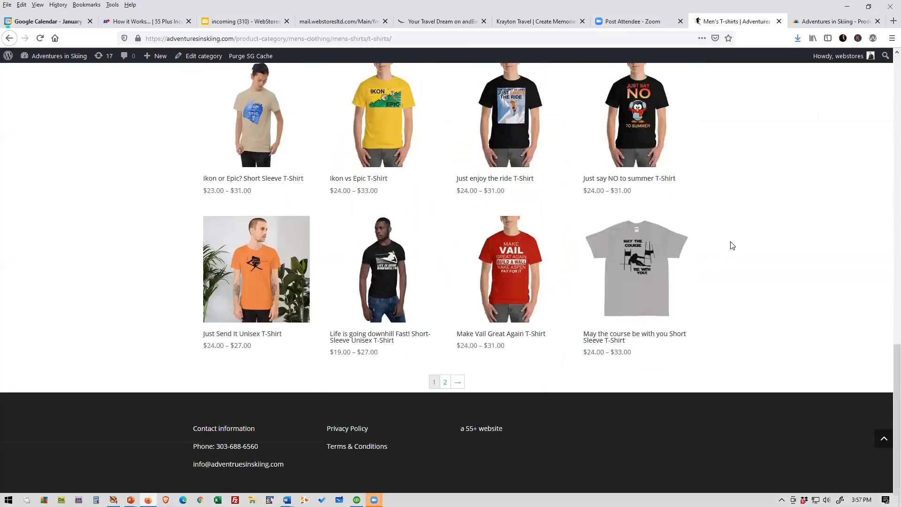
{"action": "scroll", "coordinate": [722, 242], "scroll_direction": "up", "scroll_amount": 5}
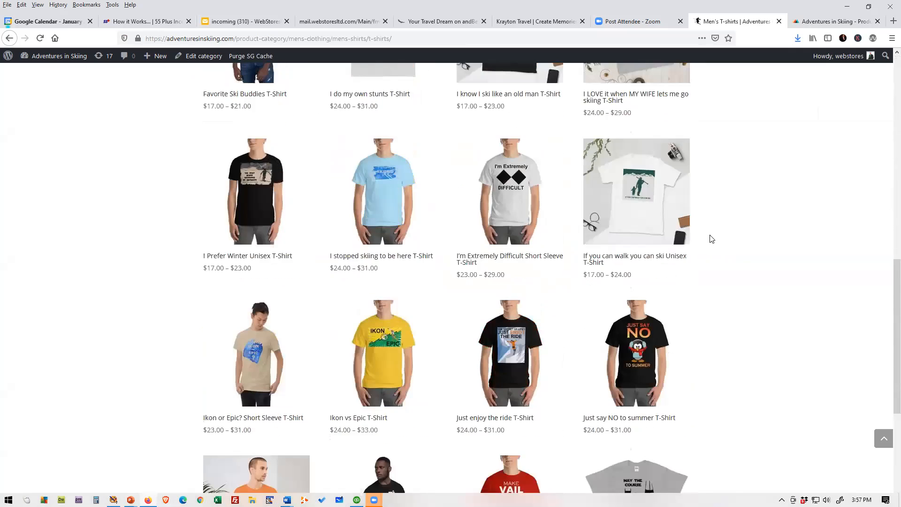
{"action": "scroll", "coordinate": [712, 239], "scroll_direction": "up", "scroll_amount": 2}
{"action": "scroll", "coordinate": [723, 239], "scroll_direction": "up", "scroll_amount": 3}
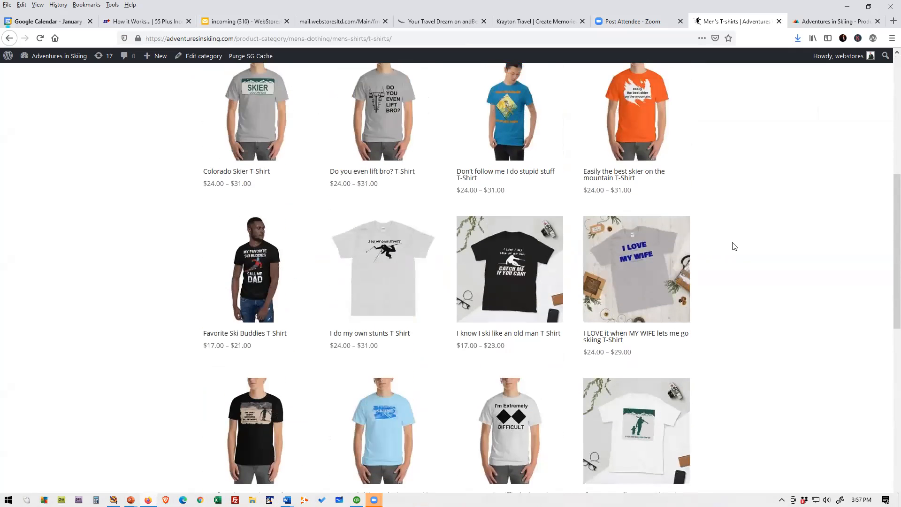
{"action": "scroll", "coordinate": [734, 246], "scroll_direction": "up", "scroll_amount": 2}
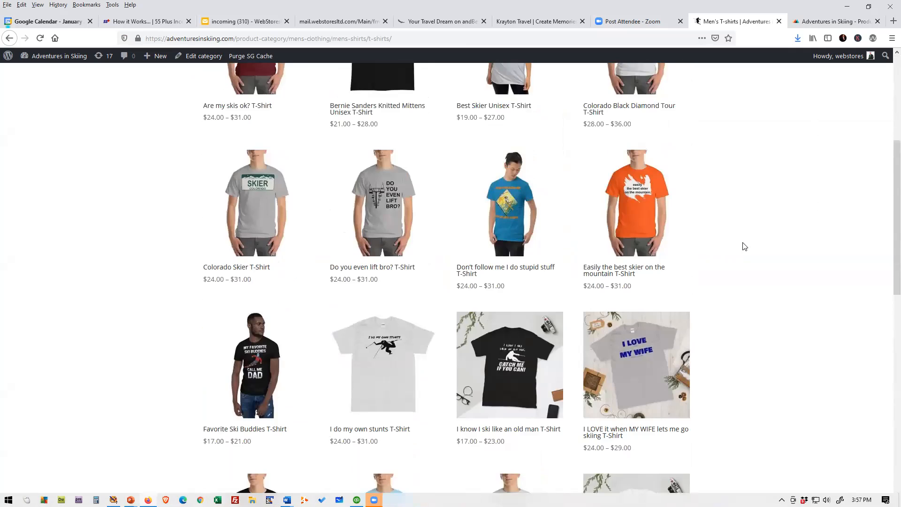
{"action": "scroll", "coordinate": [744, 244], "scroll_direction": "up", "scroll_amount": 3}
{"action": "scroll", "coordinate": [746, 244], "scroll_direction": "down", "scroll_amount": 3}
{"action": "scroll", "coordinate": [746, 245], "scroll_direction": "down", "scroll_amount": 2}
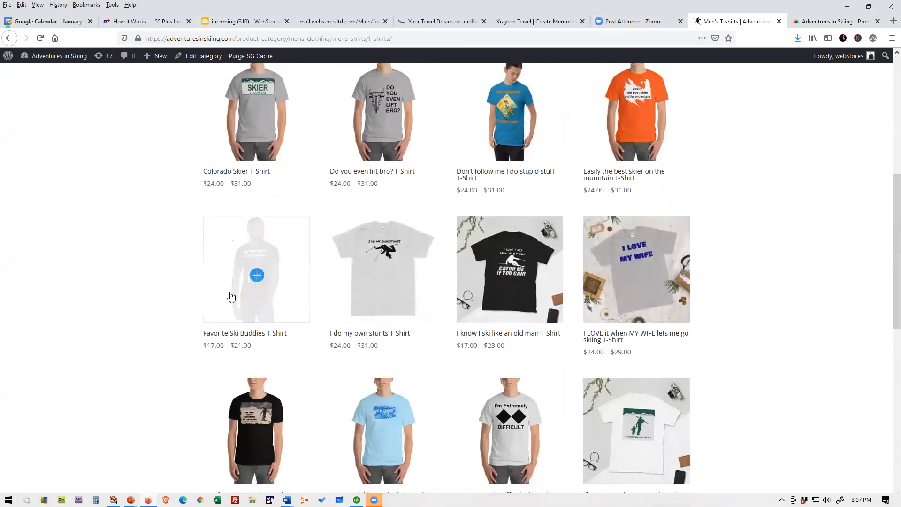
{"action": "scroll", "coordinate": [232, 297], "scroll_direction": "down", "scroll_amount": 3}
{"action": "scroll", "coordinate": [239, 298], "scroll_direction": "down", "scroll_amount": 1}
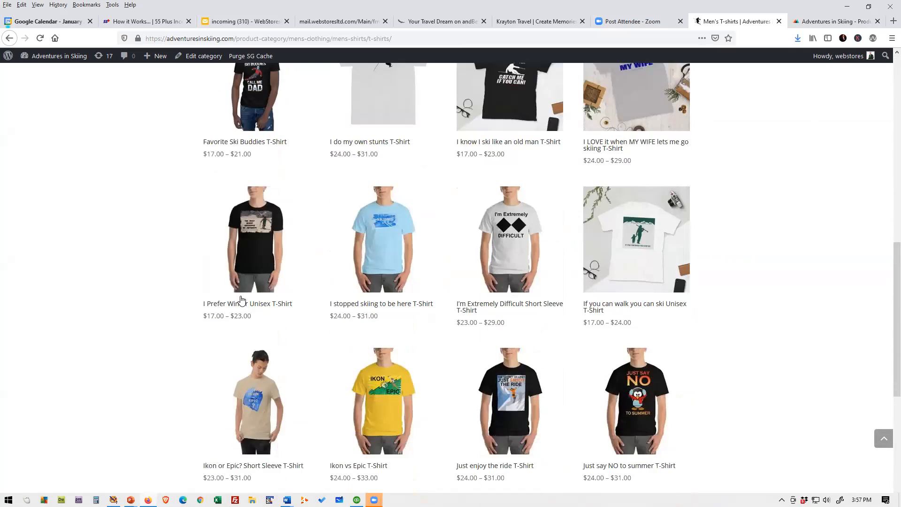
{"action": "scroll", "coordinate": [240, 298], "scroll_direction": "down", "scroll_amount": 2}
{"action": "scroll", "coordinate": [253, 308], "scroll_direction": "down", "scroll_amount": 2}
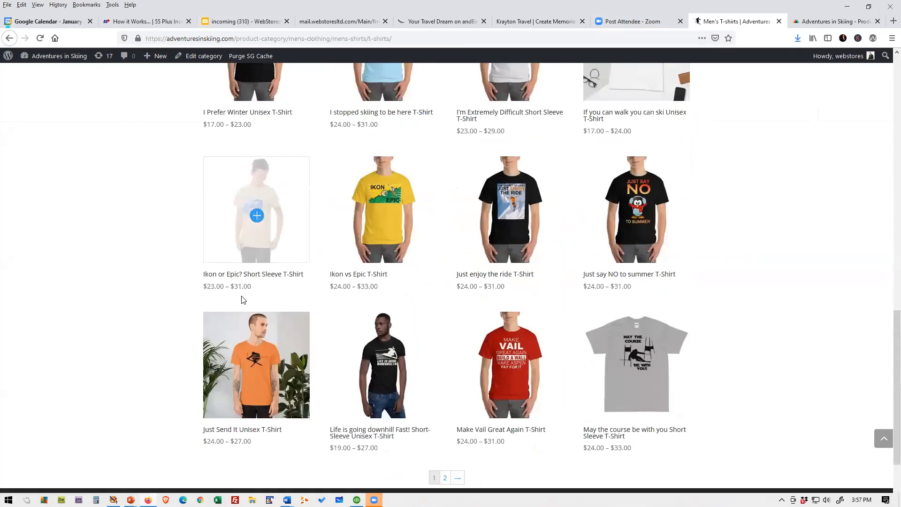
{"action": "scroll", "coordinate": [263, 296], "scroll_direction": "down", "scroll_amount": 2}
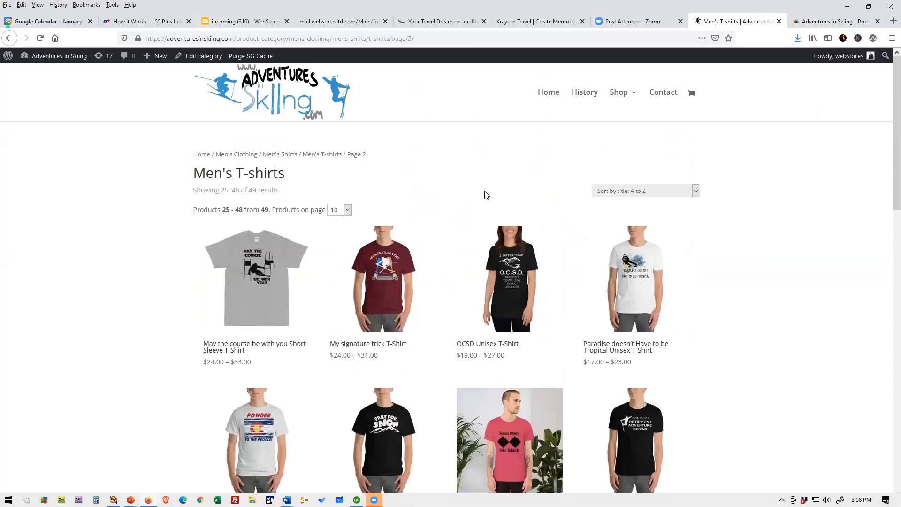
Examine the second page of Men's T-shirts for the "I need vitamin ski" shirt
{"action": "scroll", "coordinate": [482, 197], "scroll_direction": "down", "scroll_amount": 2}
{"action": "scroll", "coordinate": [347, 230], "scroll_direction": "down", "scroll_amount": 10}
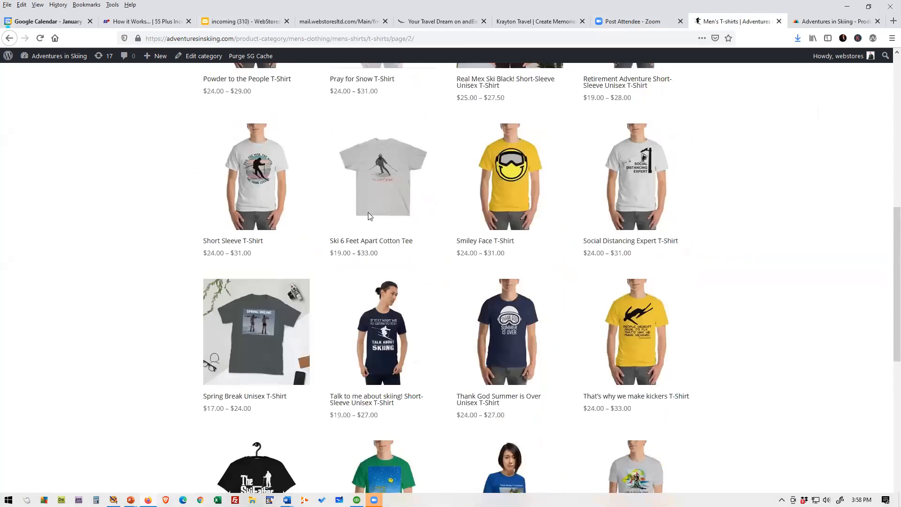
{"action": "scroll", "coordinate": [404, 228], "scroll_direction": "down", "scroll_amount": 4}
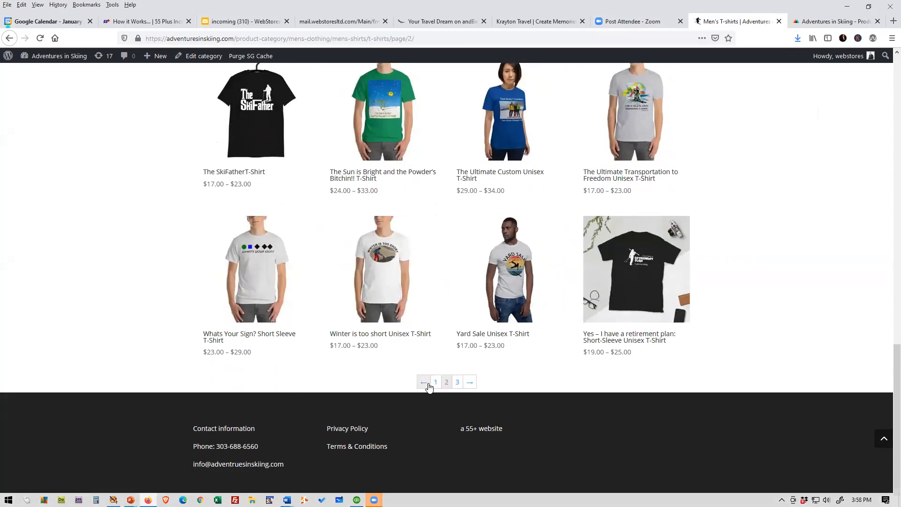
Return to the first page of Men's T-shirts and open the "I need vitamin ski T-Shirt" product page
{"action": "left_click", "coordinate": [436, 384]}
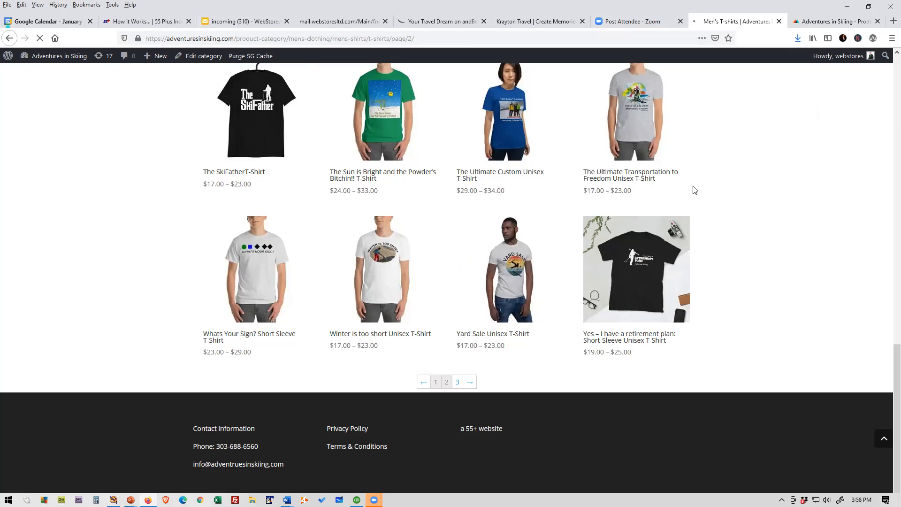
{"action": "scroll", "coordinate": [686, 213], "scroll_direction": "down", "scroll_amount": 7}
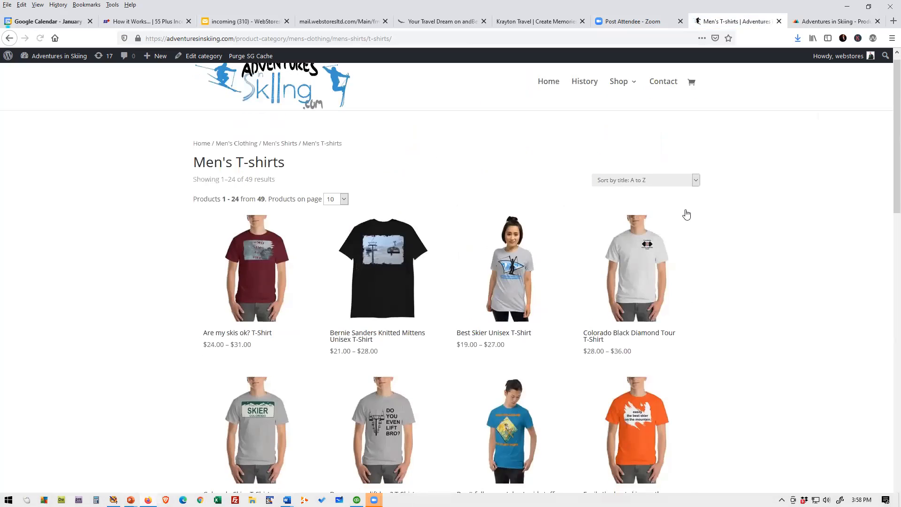
{"action": "scroll", "coordinate": [727, 268], "scroll_direction": "down", "scroll_amount": 3}
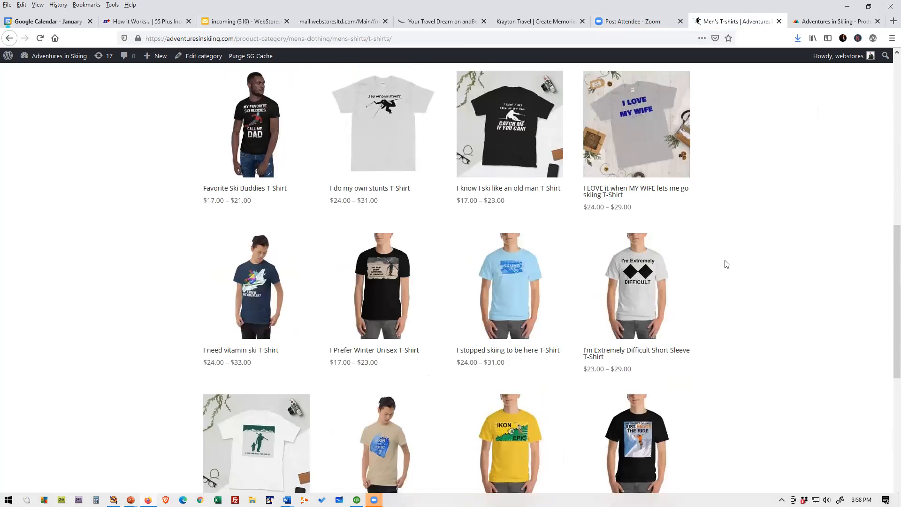
{"action": "scroll", "coordinate": [727, 268], "scroll_direction": "down", "scroll_amount": 2}
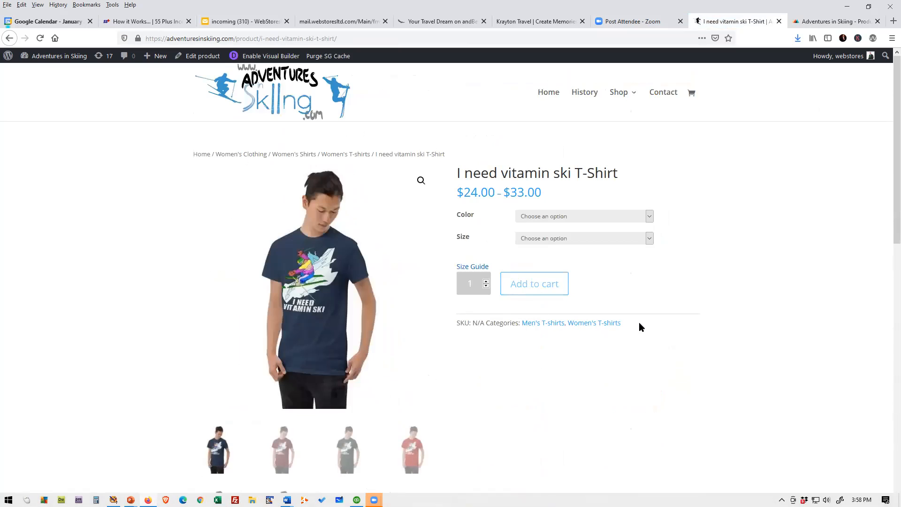
Choose the color Maroon and size XL for the "I need vitamin ski" T-shirt
{"action": "left_click", "coordinate": [571, 217]}
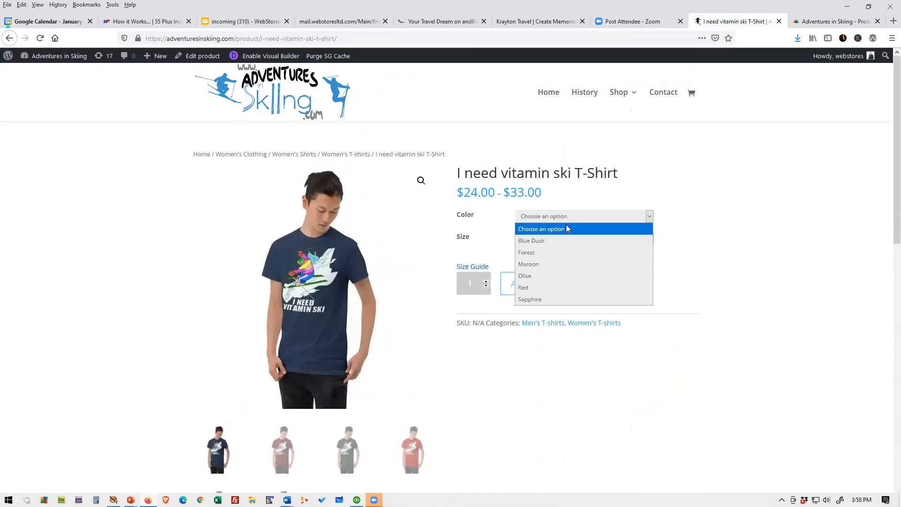
{"action": "left_click", "coordinate": [550, 265]}
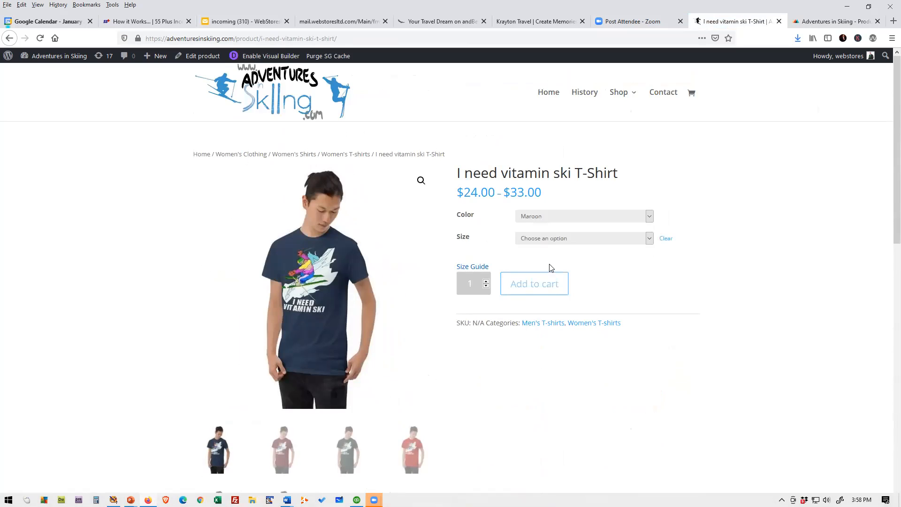
{"action": "left_click", "coordinate": [573, 239]}
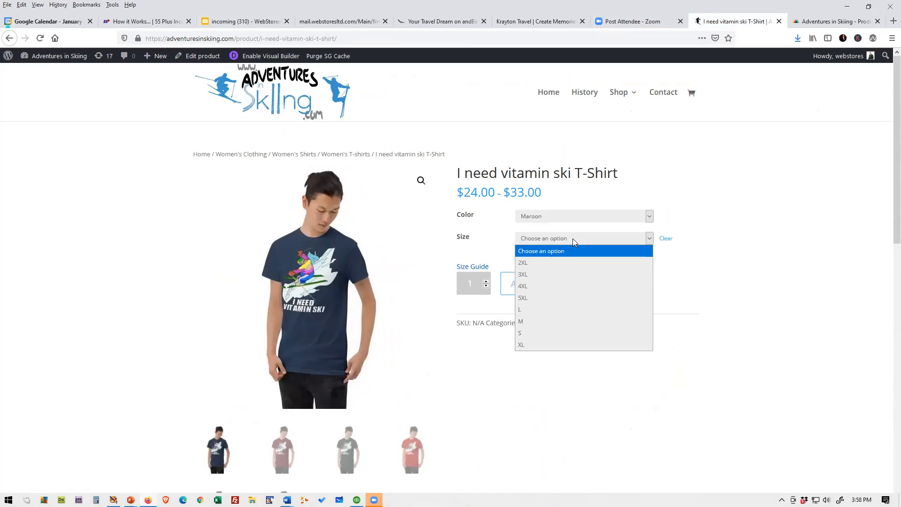
{"action": "left_click", "coordinate": [529, 346]}
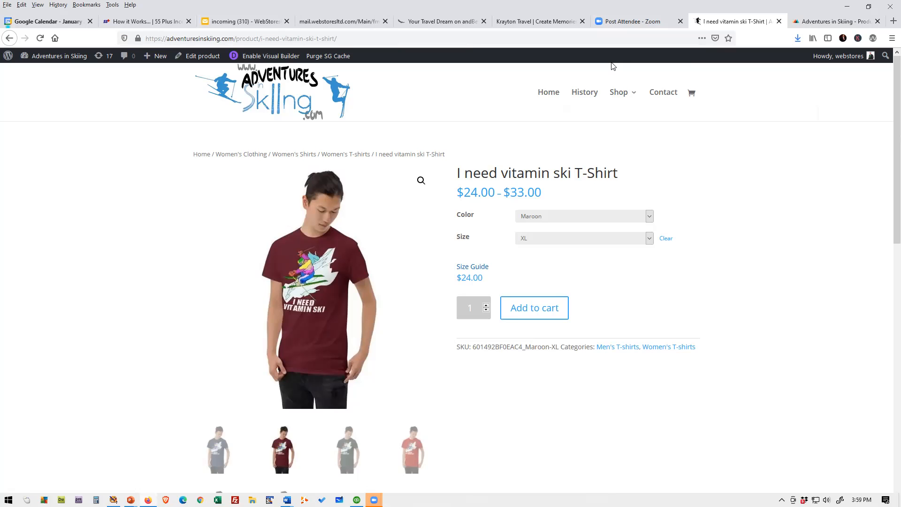
Switch to Printful and add a new product from the women's leggings category, choosing All-Over Print Leggings
{"action": "key", "text": "ctrl+Tab"}
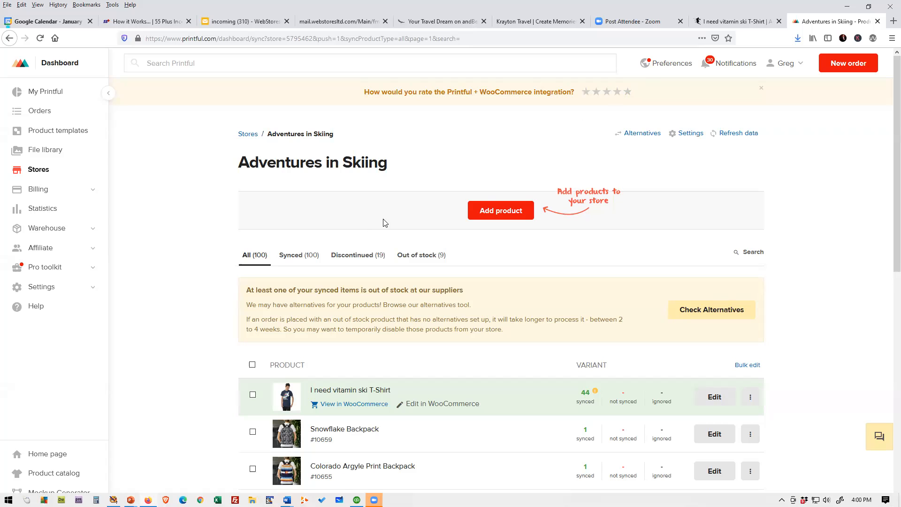
{"action": "left_click", "coordinate": [487, 214]}
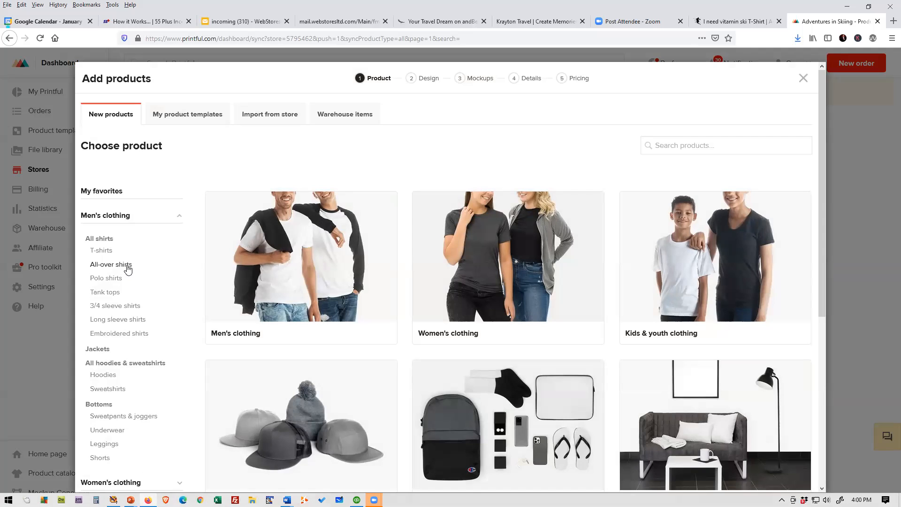
{"action": "scroll", "coordinate": [127, 268], "scroll_direction": "down", "scroll_amount": 3}
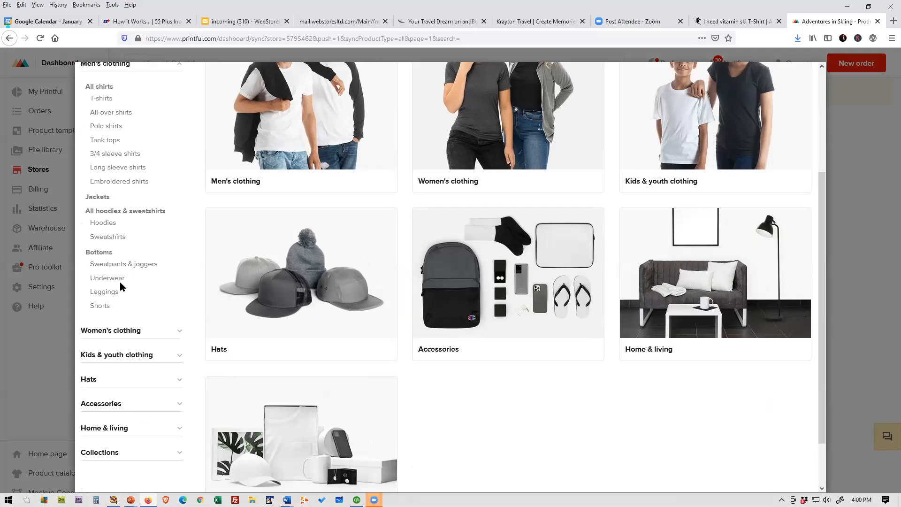
{"action": "left_click", "coordinate": [134, 333]}
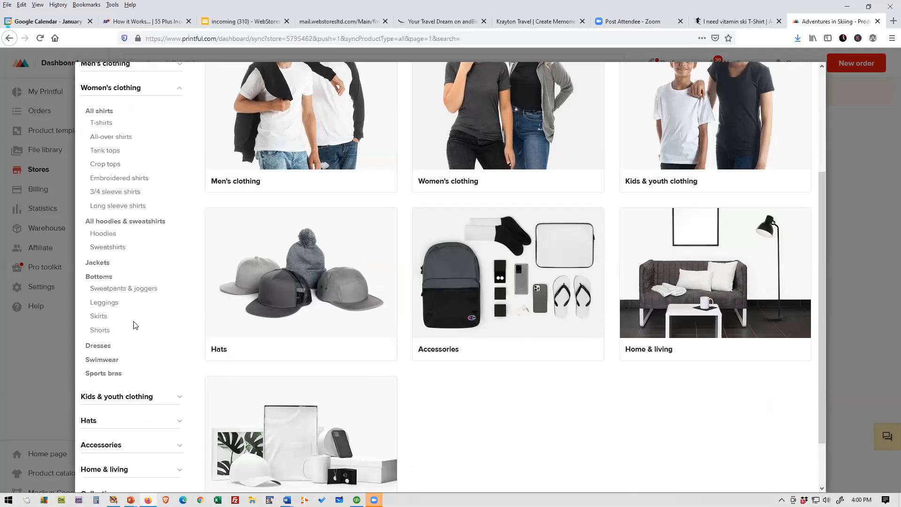
{"action": "left_click", "coordinate": [104, 303]}
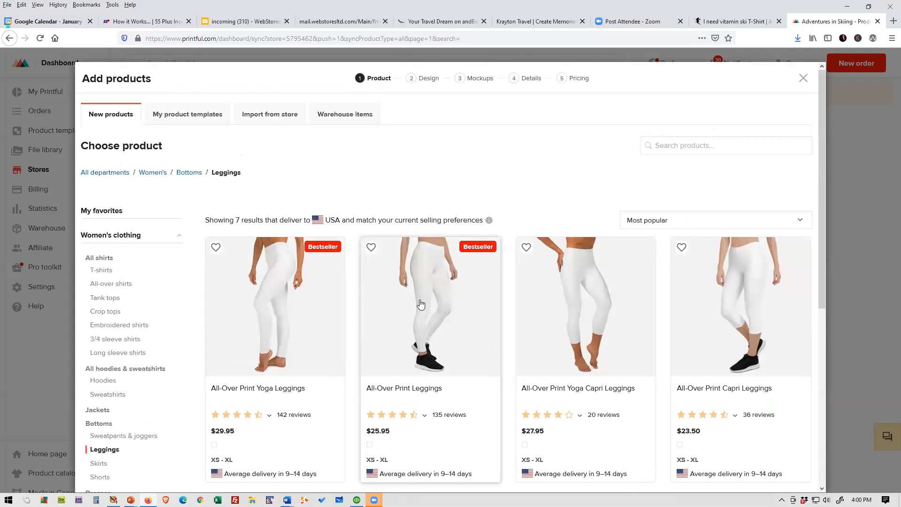
{"action": "scroll", "coordinate": [421, 304], "scroll_direction": "down", "scroll_amount": 2}
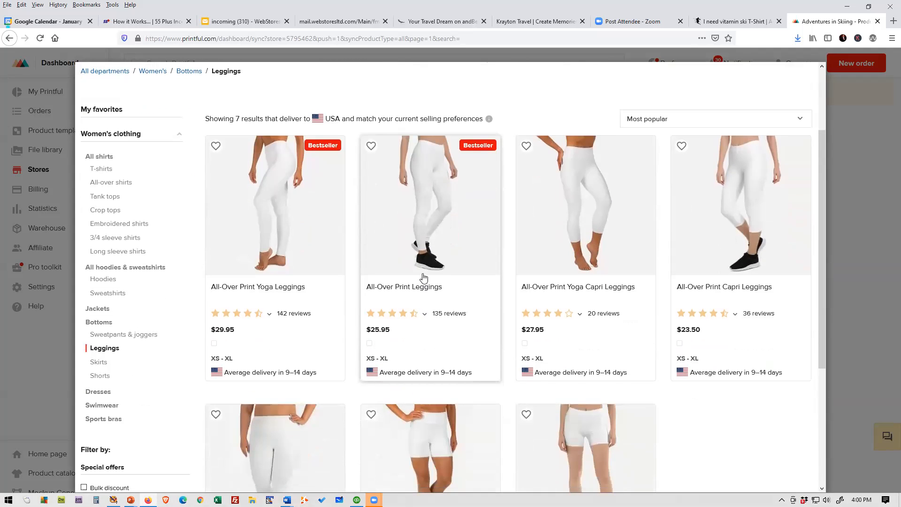
{"action": "left_click", "coordinate": [431, 246]}
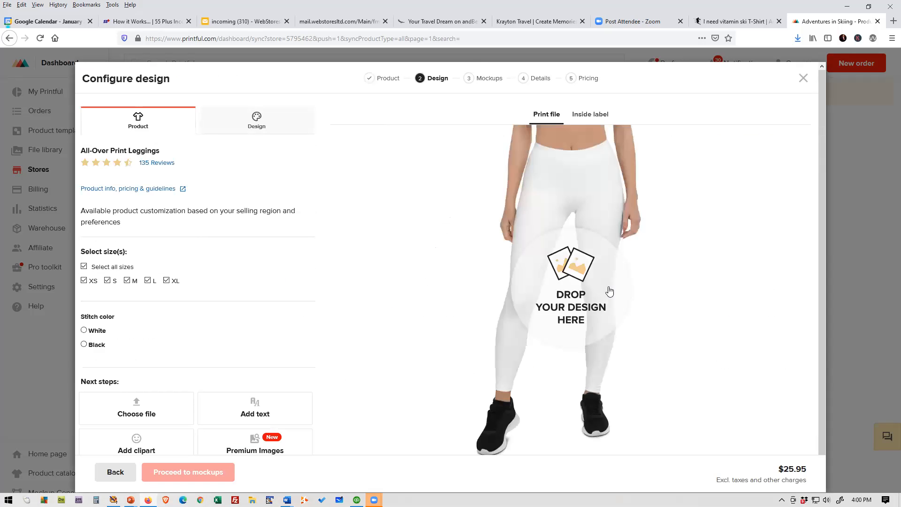
Upload seamless-face-1641663_1280.jpg from the My Designs folder and place it on the leggings' print file
{"action": "left_click", "coordinate": [581, 286]}
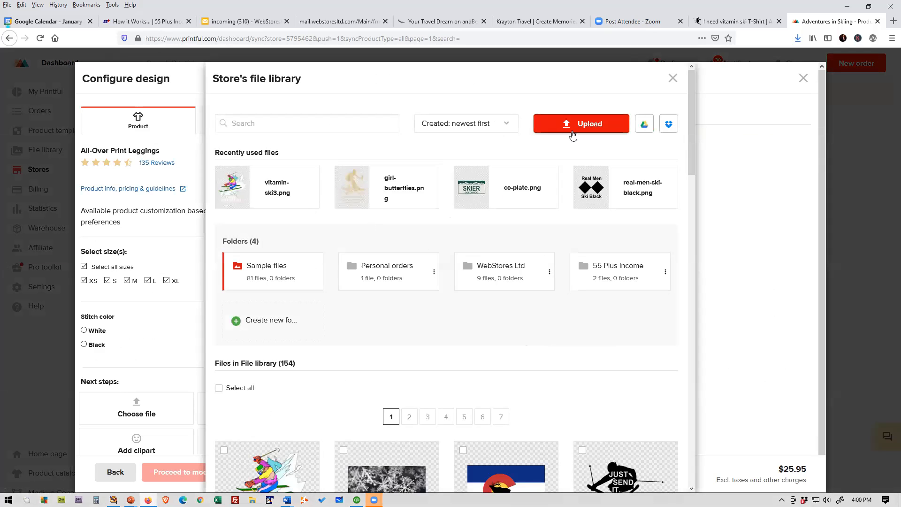
{"action": "left_click", "coordinate": [537, 132]}
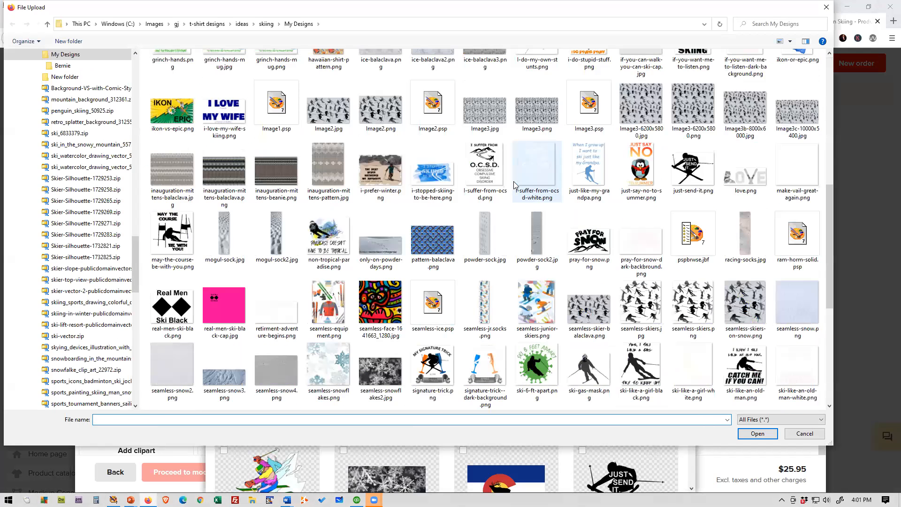
{"action": "left_click", "coordinate": [374, 292]}
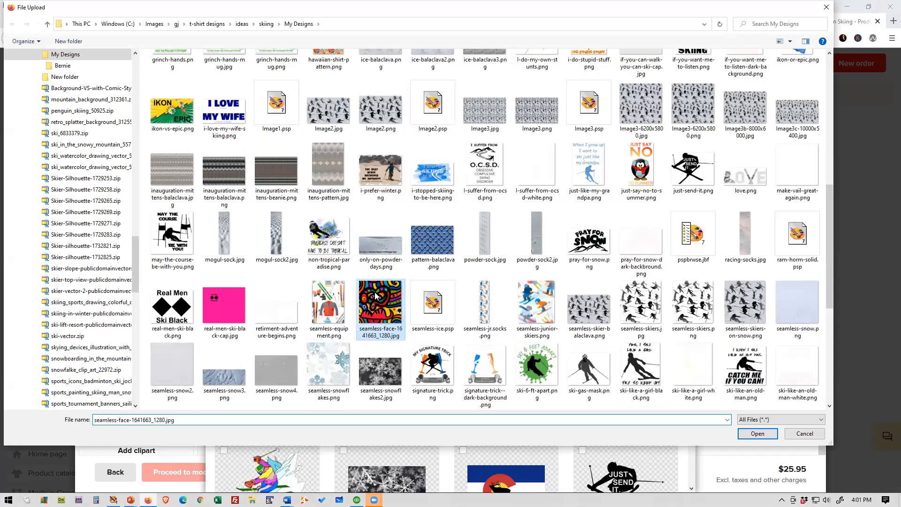
{"action": "left_click", "coordinate": [759, 434]}
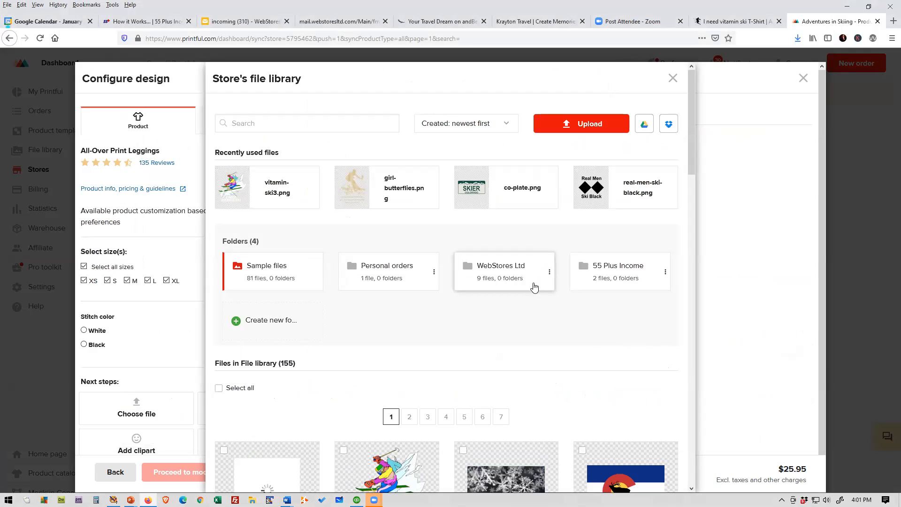
{"action": "mouse_move", "coordinate": [451, 188]}
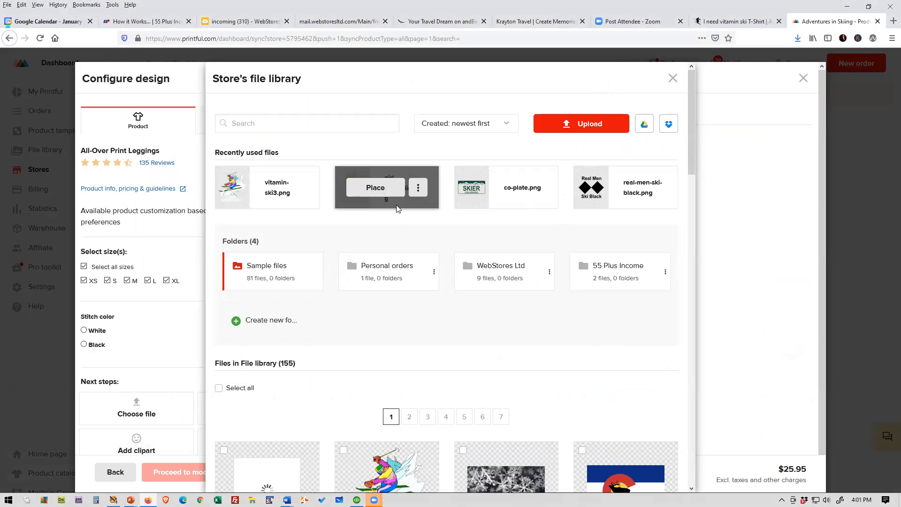
{"action": "scroll", "coordinate": [398, 215], "scroll_direction": "down", "scroll_amount": 2}
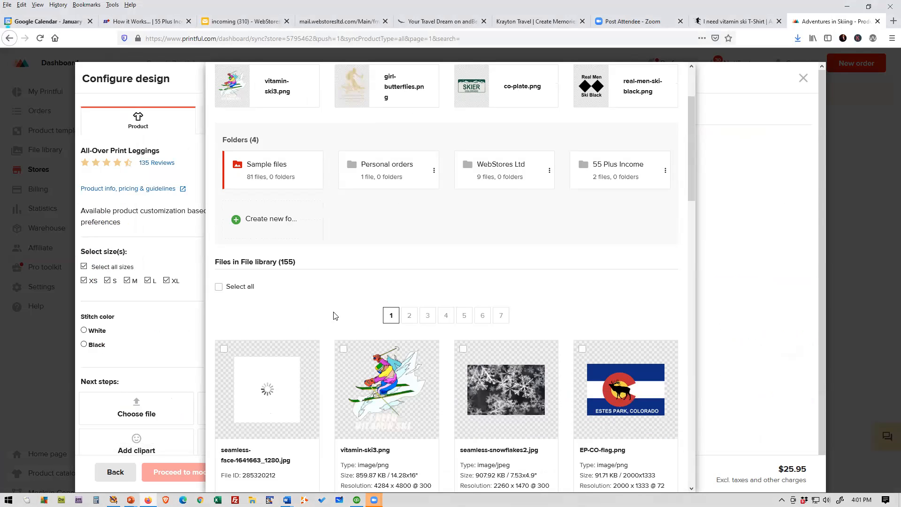
{"action": "left_click", "coordinate": [267, 388]}
{"action": "left_click", "coordinate": [270, 188]}
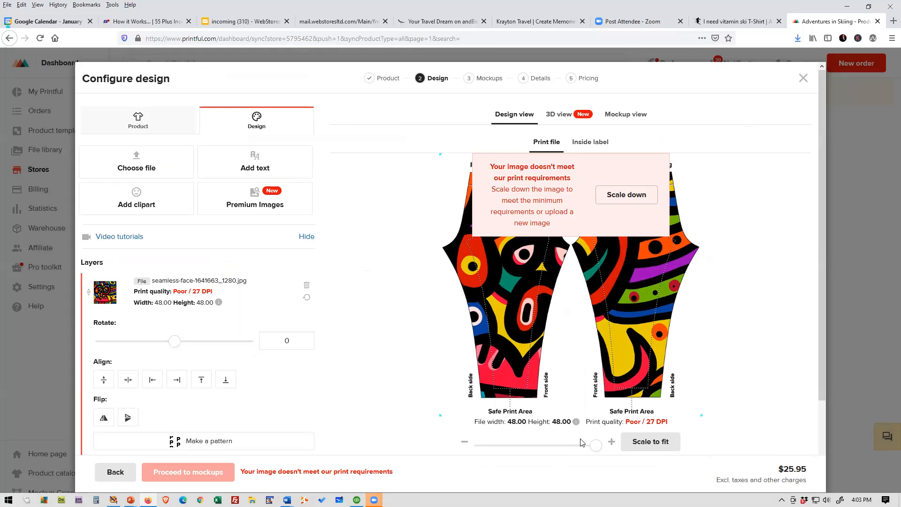
Scale the face image down to 9.60 by 9.60, repeat it as a Block pattern, and set the stitch color to Black
{"action": "left_click_drag", "start_coordinate": [595, 449], "coordinate": [466, 443]}
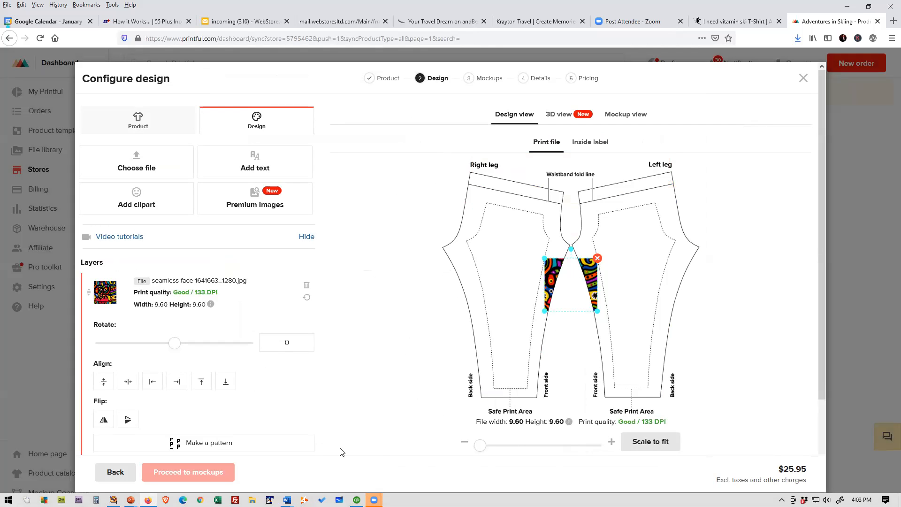
{"action": "left_click", "coordinate": [312, 452]}
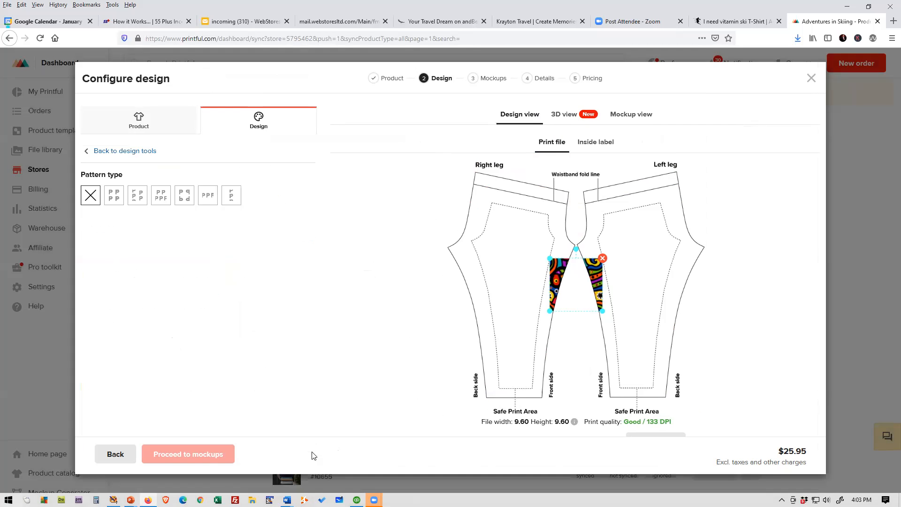
{"action": "left_click", "coordinate": [111, 199]}
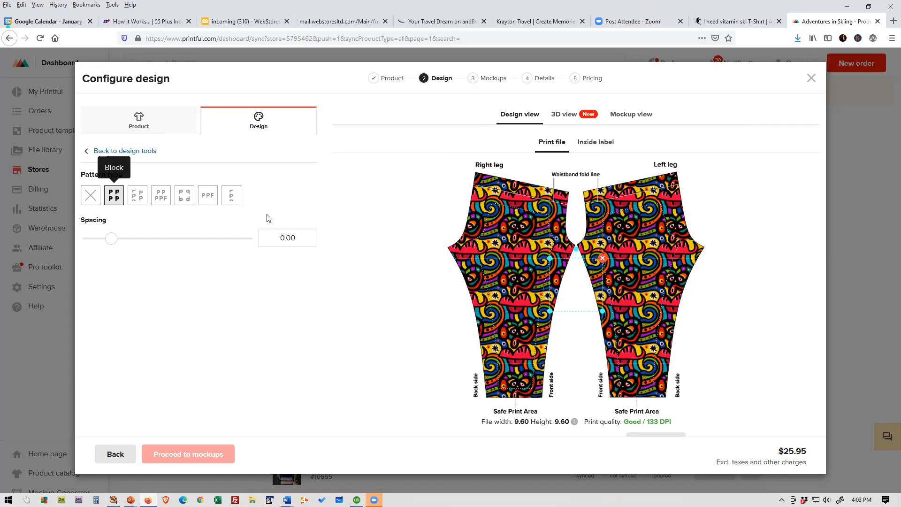
{"action": "left_click", "coordinate": [134, 123]}
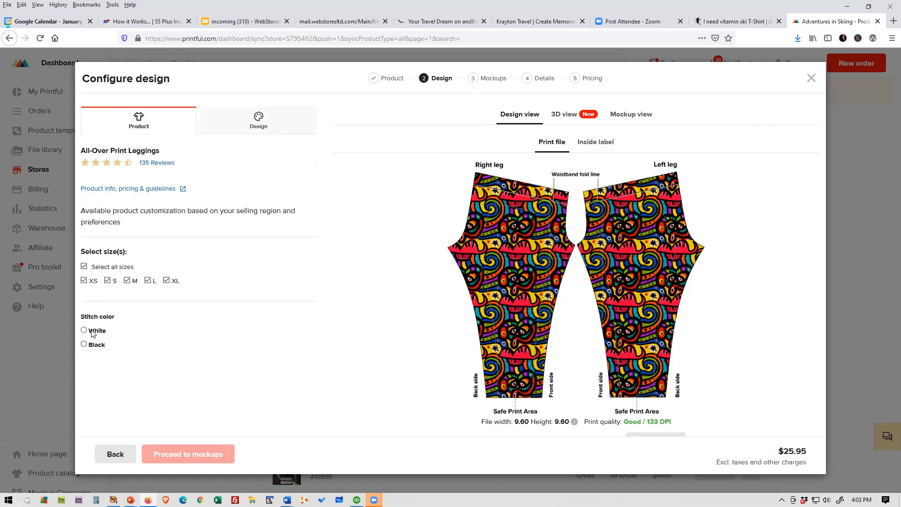
{"action": "left_click", "coordinate": [93, 347]}
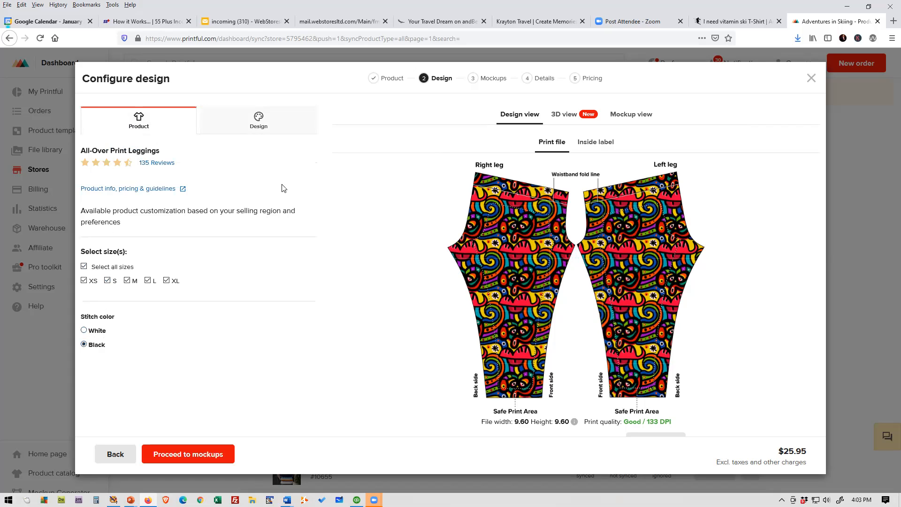
Place Adventures-in-Skiing-logo-small.png from page 4 of the file library on the leggings' inside label
{"action": "left_click", "coordinate": [604, 147]}
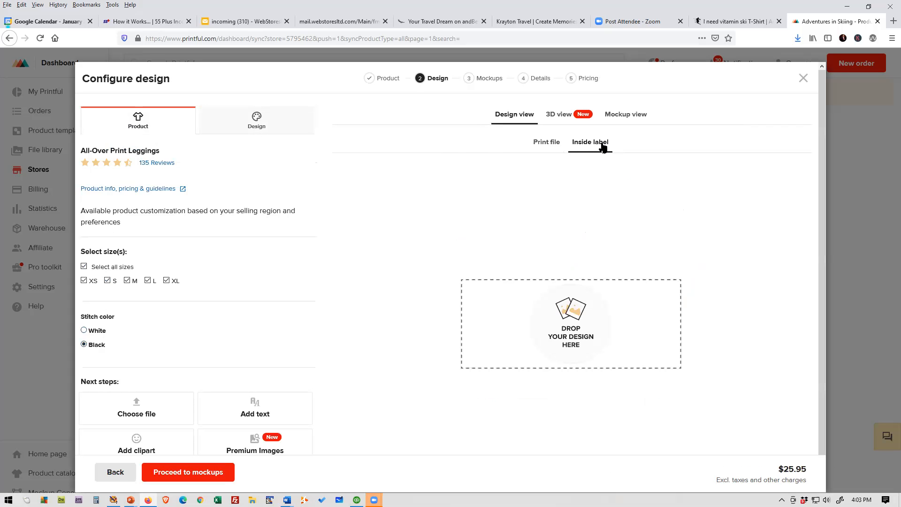
{"action": "left_click", "coordinate": [570, 333]}
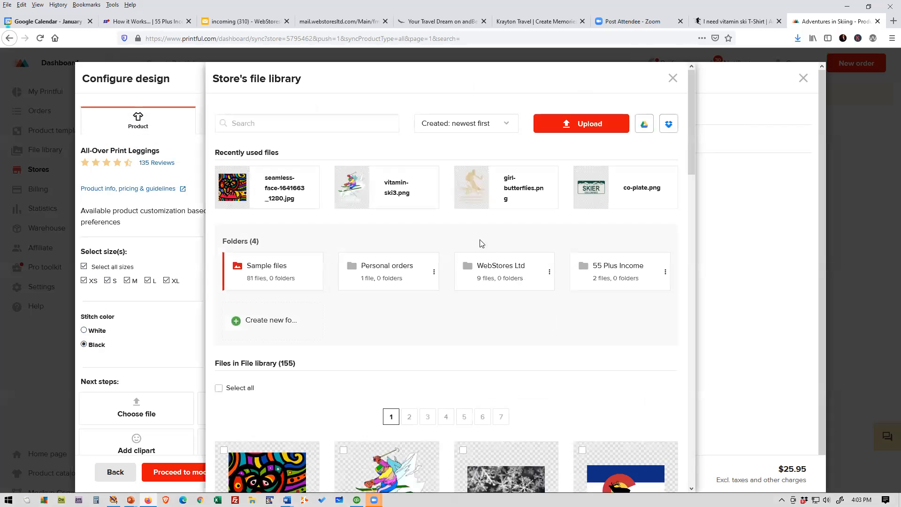
{"action": "left_click", "coordinate": [446, 418]}
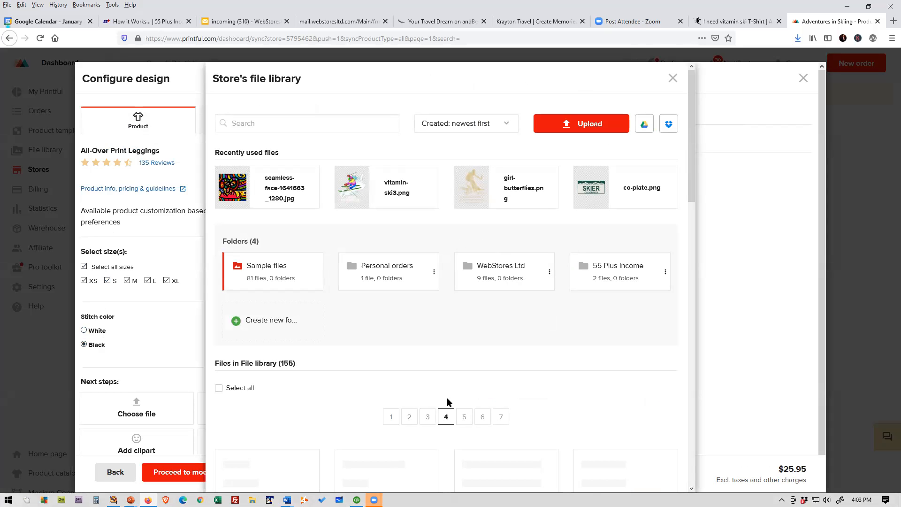
{"action": "scroll", "coordinate": [458, 345], "scroll_direction": "down", "scroll_amount": 3}
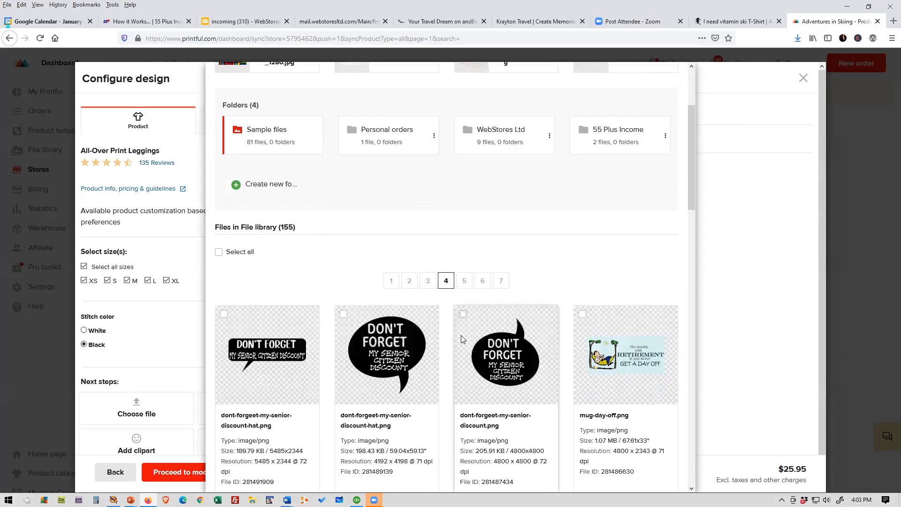
{"action": "scroll", "coordinate": [461, 335], "scroll_direction": "down", "scroll_amount": 15}
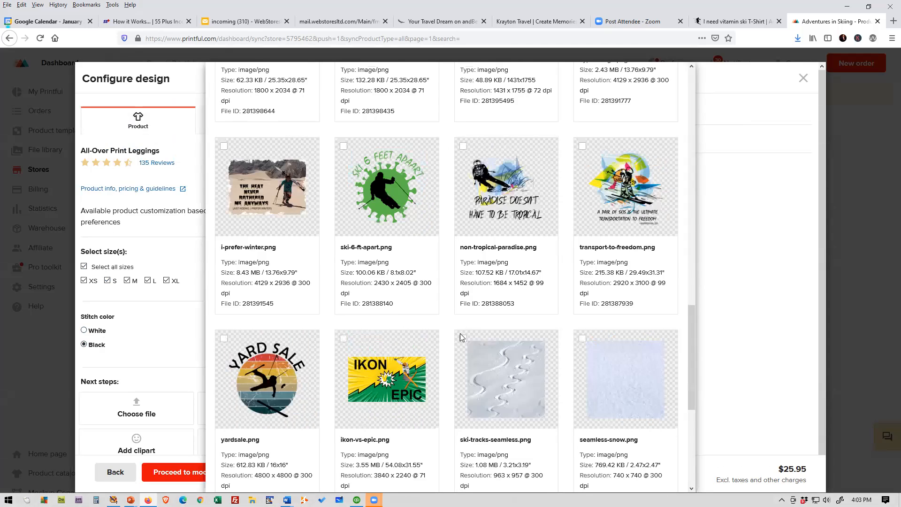
{"action": "scroll", "coordinate": [461, 336], "scroll_direction": "down", "scroll_amount": 6}
{"action": "mouse_move", "coordinate": [434, 332]}
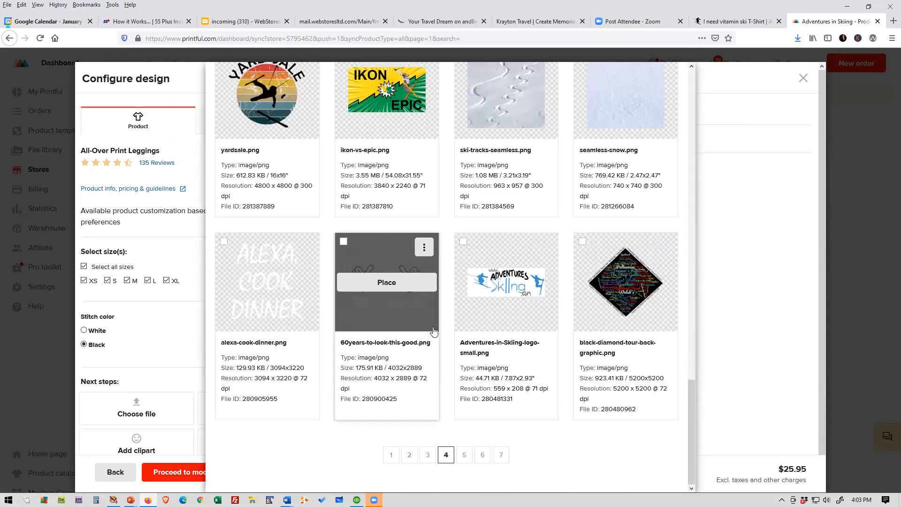
{"action": "left_click", "coordinate": [500, 288]}
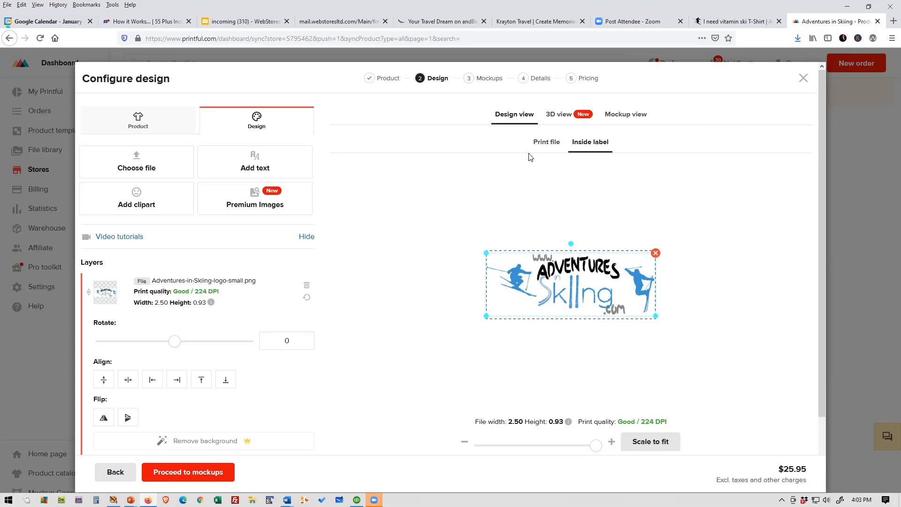
Inspect the leggings design in the rotatable 3D view and the mockup view
{"action": "left_click", "coordinate": [552, 118]}
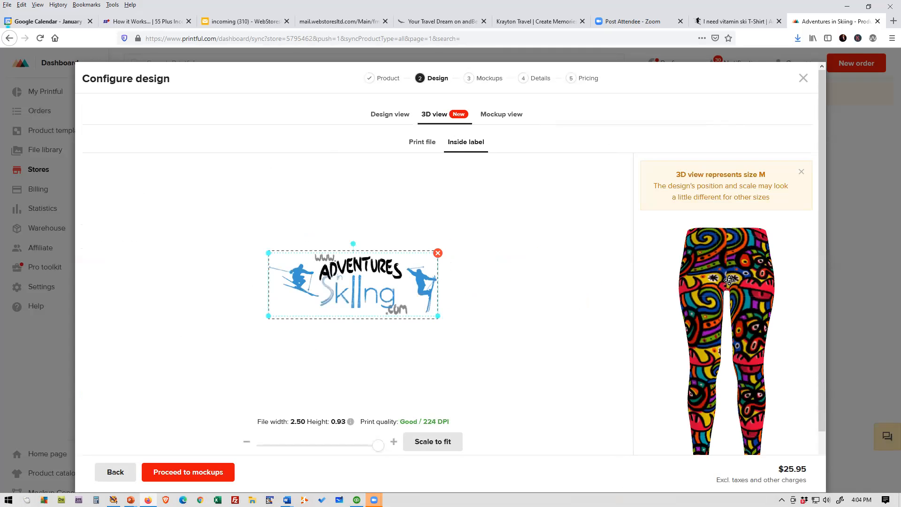
{"action": "left_click_drag", "start_coordinate": [712, 284], "coordinate": [694, 302]}
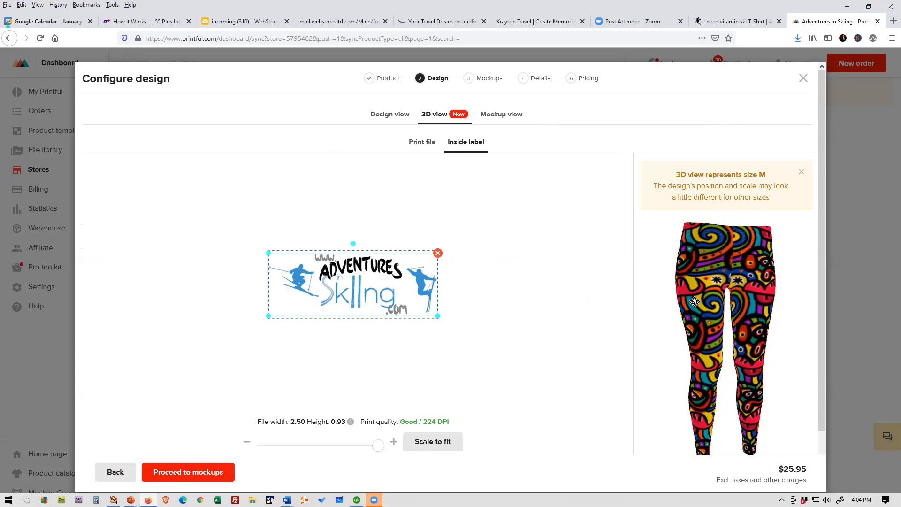
{"action": "left_click", "coordinate": [509, 121]}
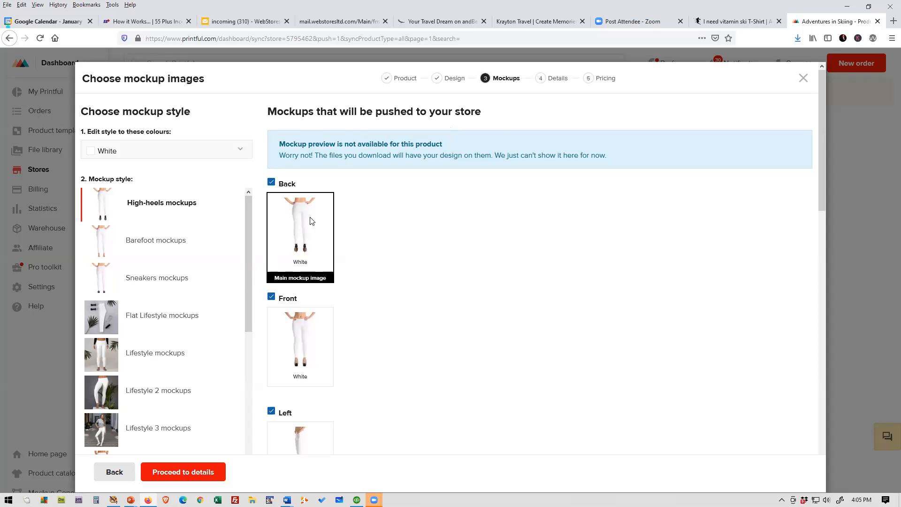
Choose the Lifestyle 3 mockups style for the leggings and proceed to the product details
{"action": "left_click", "coordinate": [100, 432]}
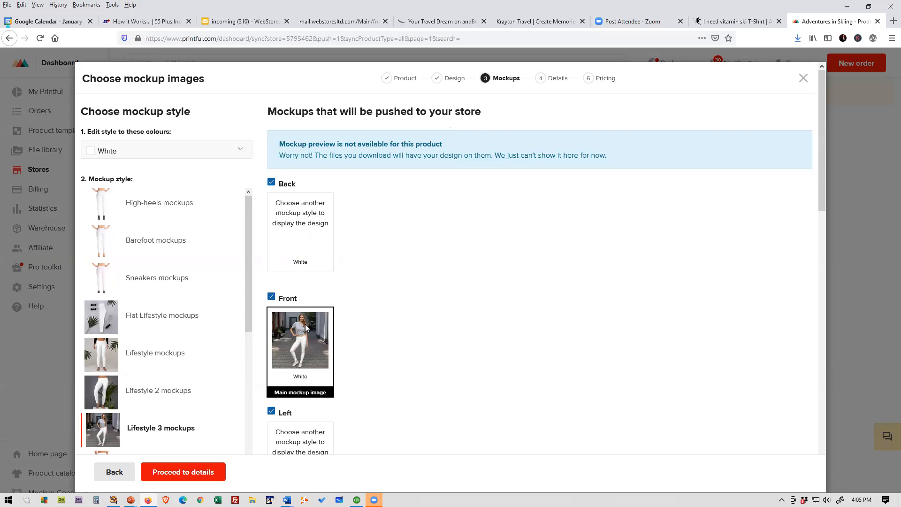
{"action": "scroll", "coordinate": [306, 324], "scroll_direction": "down", "scroll_amount": 3}
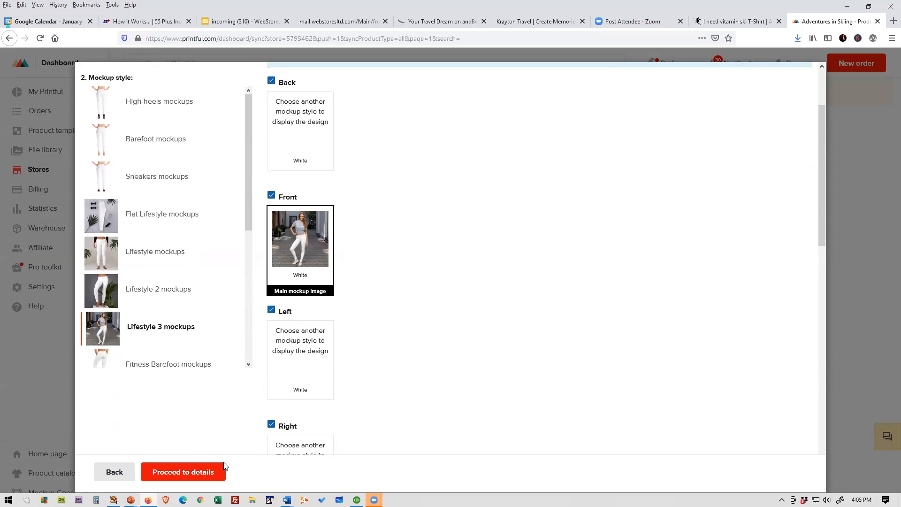
{"action": "left_click", "coordinate": [205, 473]}
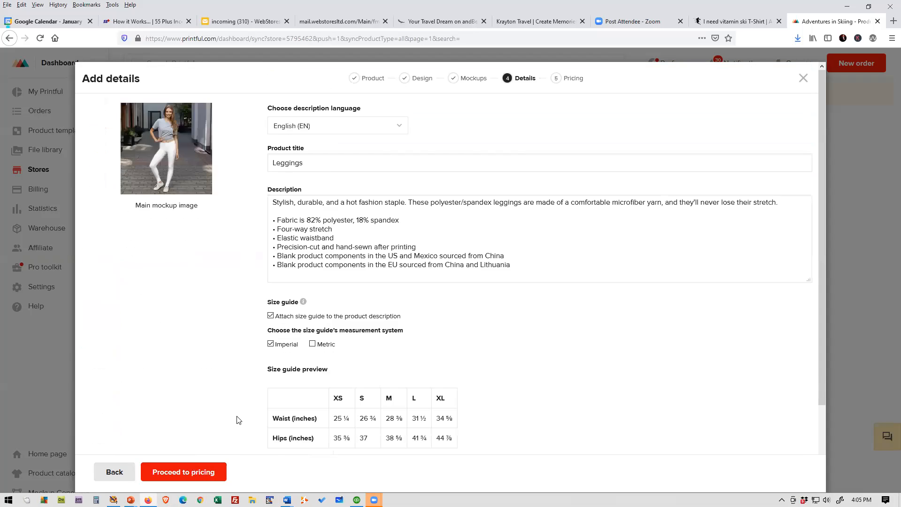
Title the product "Abstract Print Leggings" and start its description with the line "Stay warm when skiing with these colorful leggings!"
{"action": "left_click", "coordinate": [273, 164]}
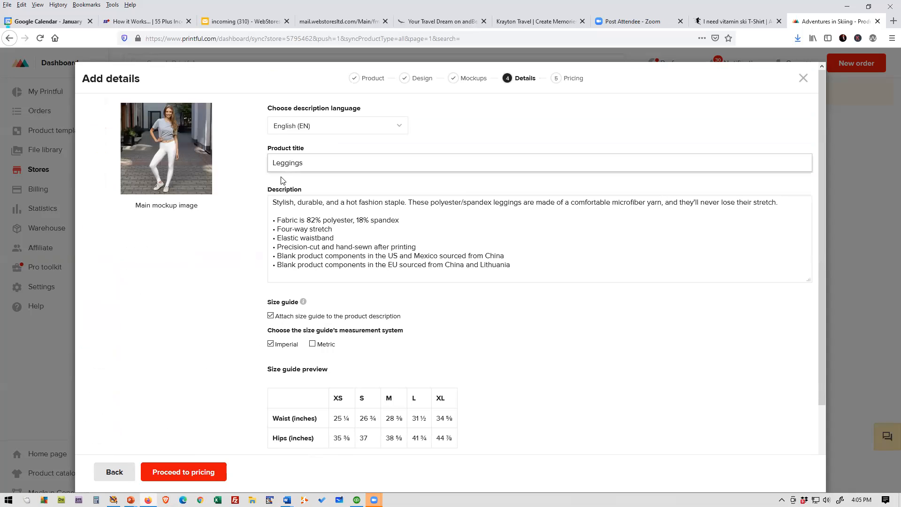
{"action": "type", "text": "Abstract Print"}
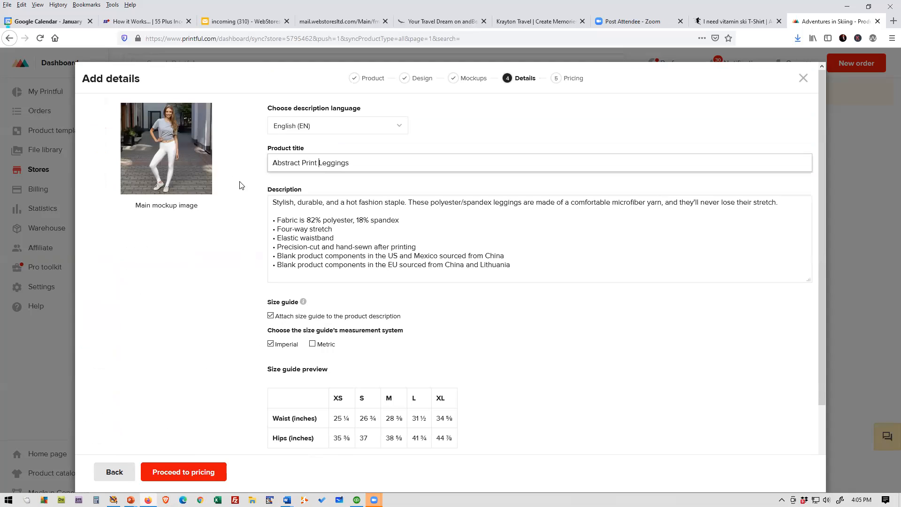
{"action": "left_click", "coordinate": [273, 202]}
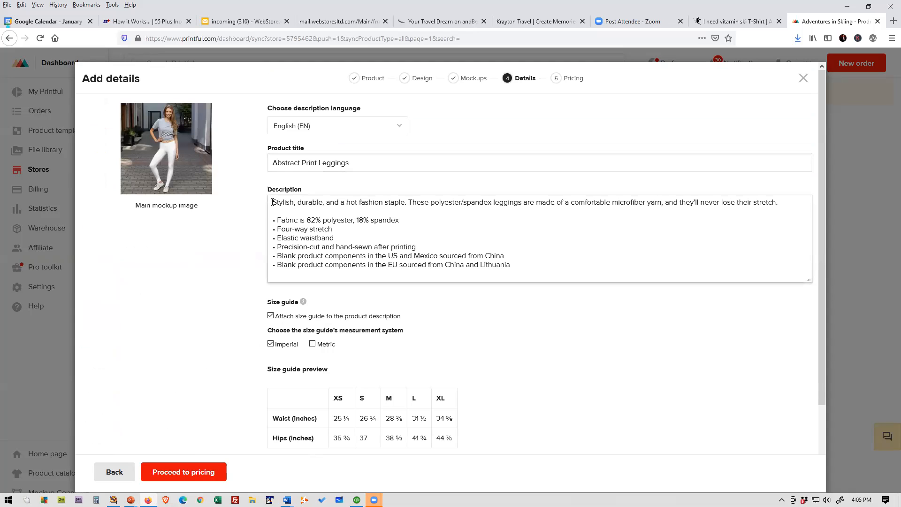
{"action": "key", "text": "Return"}
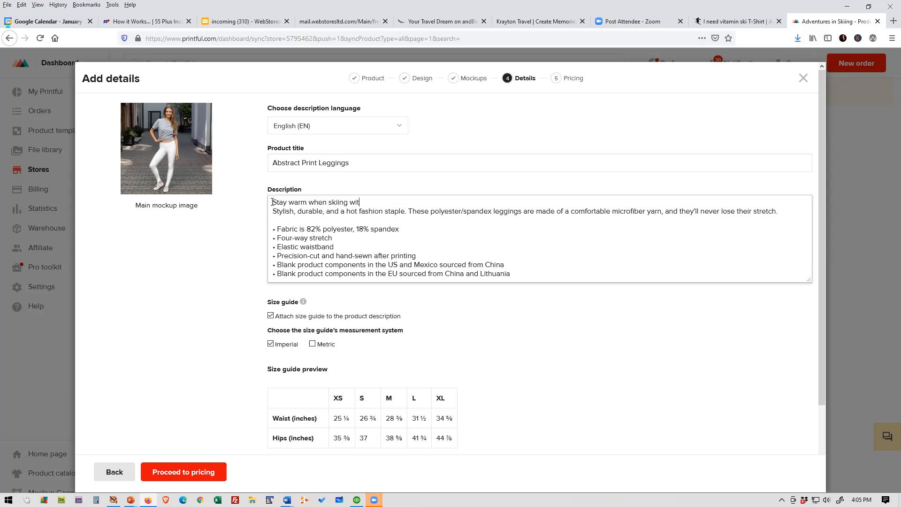
{"action": "type", "text": "colorful legging"}
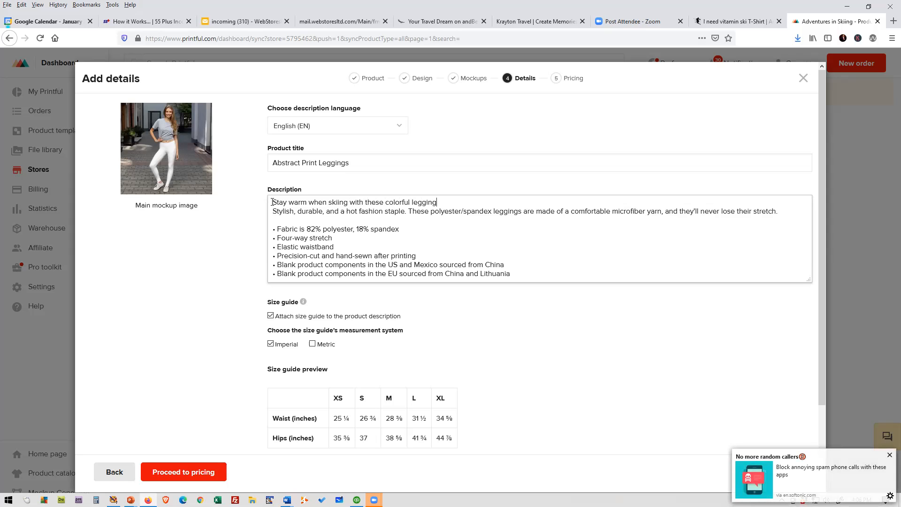
{"action": "type", "text": "s!"}
{"action": "key", "text": "Return"}
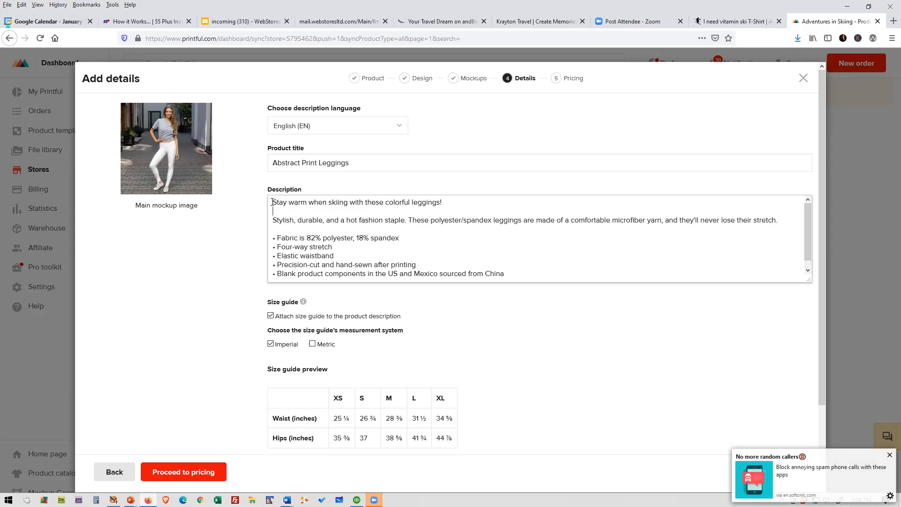
Proceed to pricing, set the leggings' retail price to $47 for every size from XS to XL, and submit the product to the store
{"action": "left_click", "coordinate": [196, 474]}
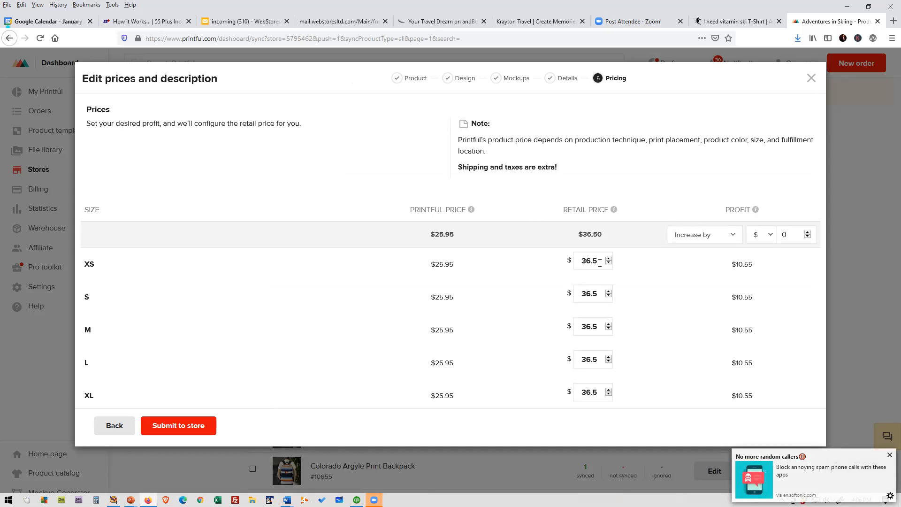
{"action": "left_click_drag", "start_coordinate": [600, 263], "coordinate": [560, 263]}
{"action": "type", "text": "47"}
{"action": "key", "text": "Tab"}
{"action": "type", "text": "47"}
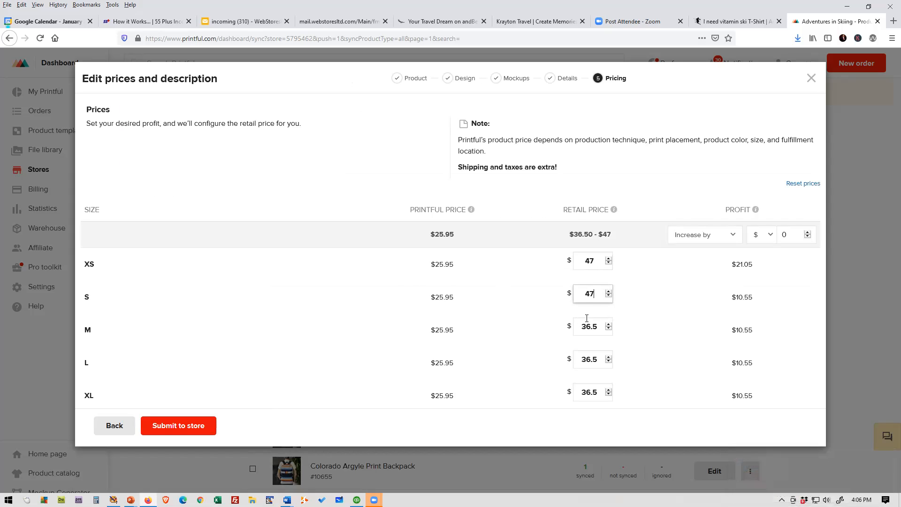
{"action": "key", "text": "Tab"}
{"action": "type", "text": "47"}
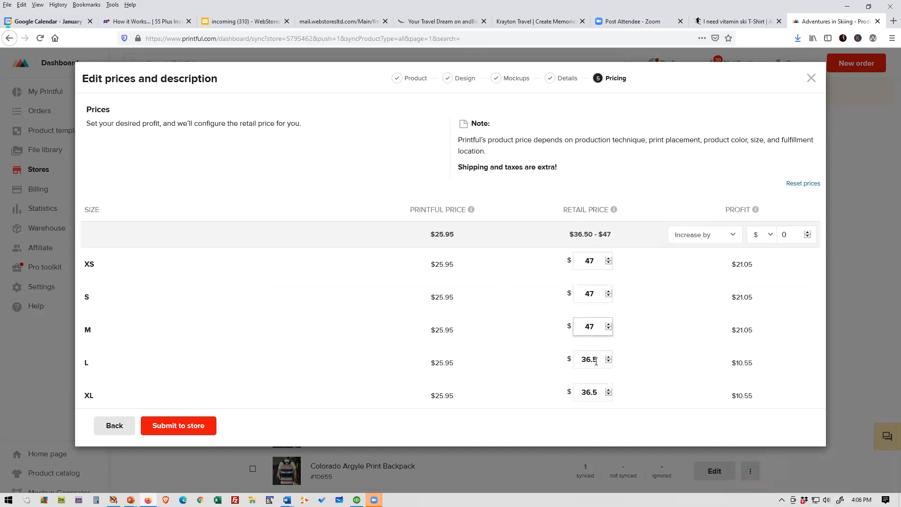
{"action": "key", "text": "Tab"}
{"action": "type", "text": "4"}
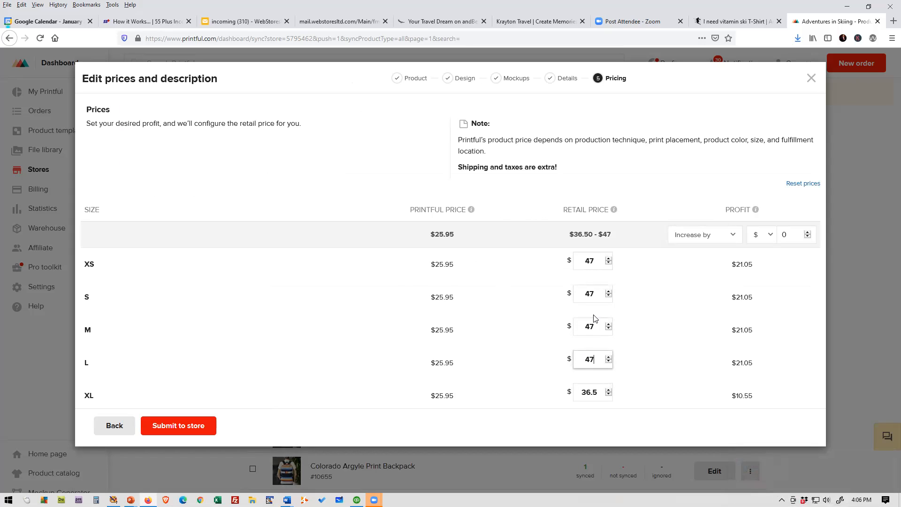
{"action": "key", "text": "Tab"}
{"action": "type", "text": "47"}
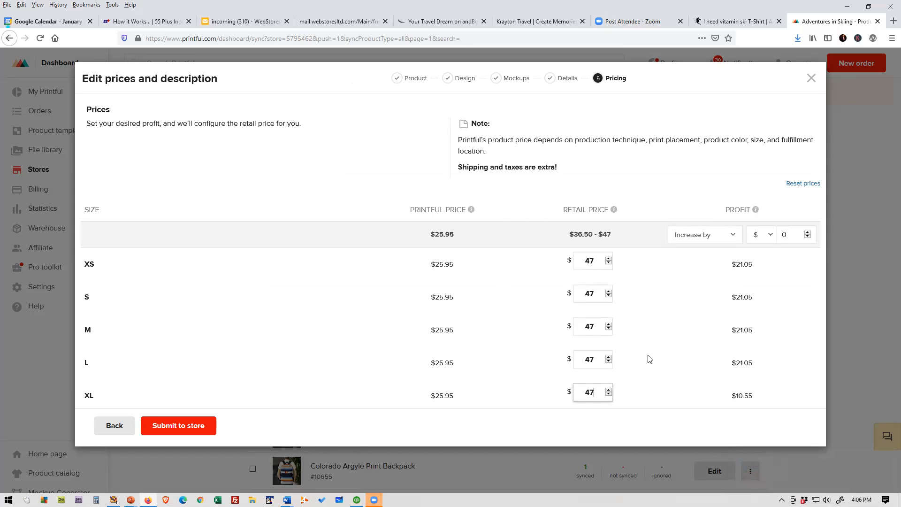
{"action": "left_click", "coordinate": [185, 427]}
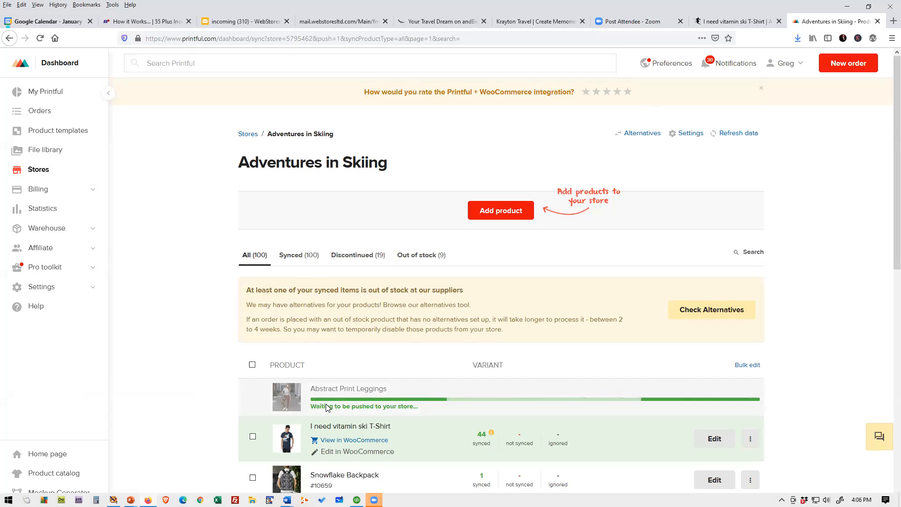
Switch to the Adventures in Skiing website, enter its WordPress dashboard and open the list of all products
{"action": "left_click", "coordinate": [725, 24]}
{"action": "mouse_move", "coordinate": [56, 61]}
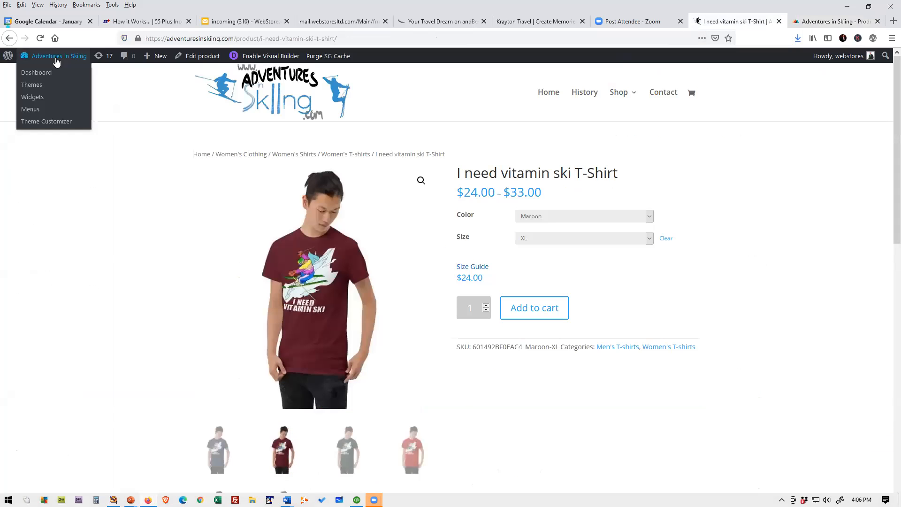
{"action": "left_click", "coordinate": [46, 73]}
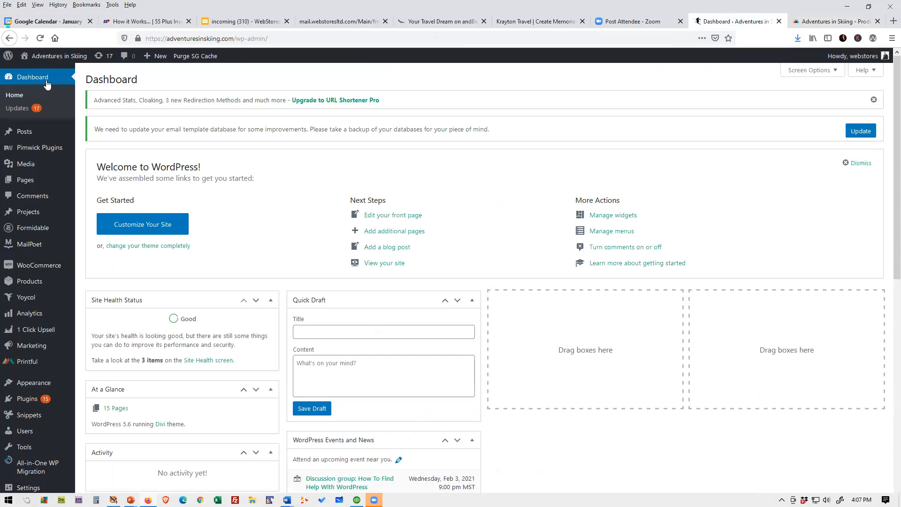
{"action": "mouse_move", "coordinate": [38, 346]}
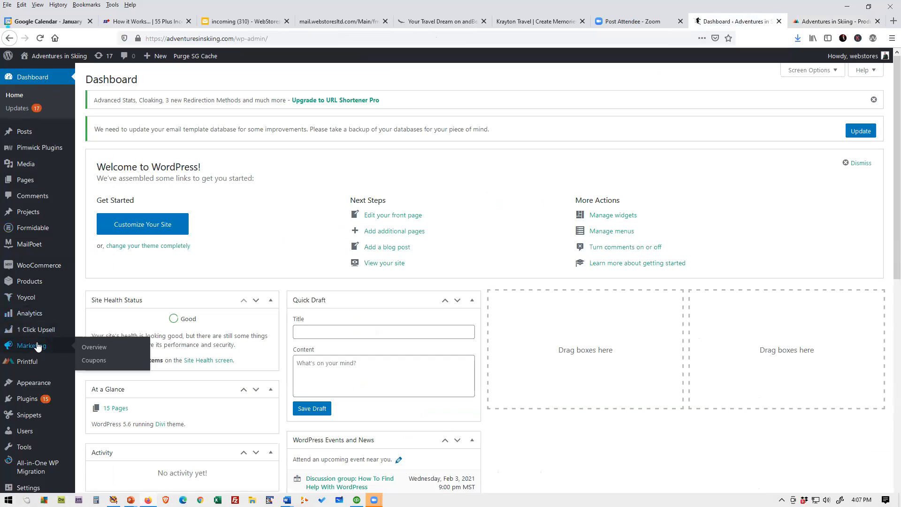
{"action": "mouse_move", "coordinate": [40, 282]}
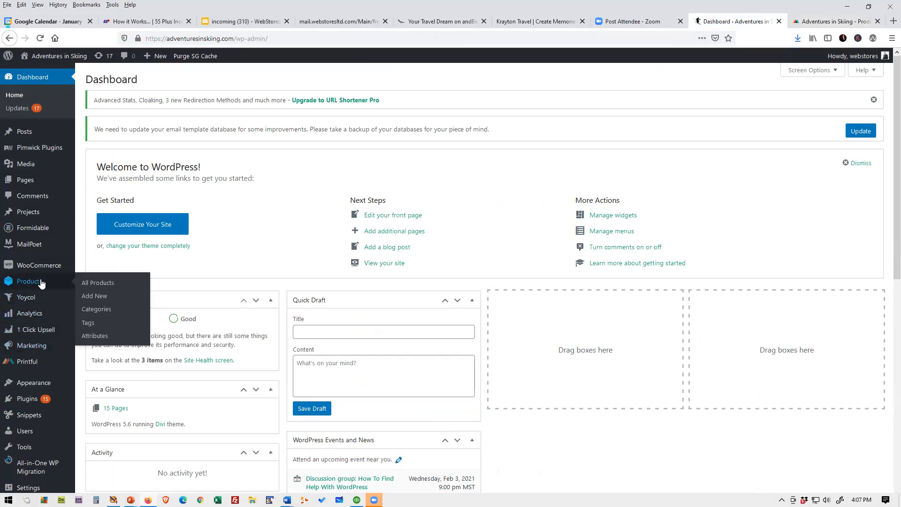
{"action": "left_click", "coordinate": [110, 283]}
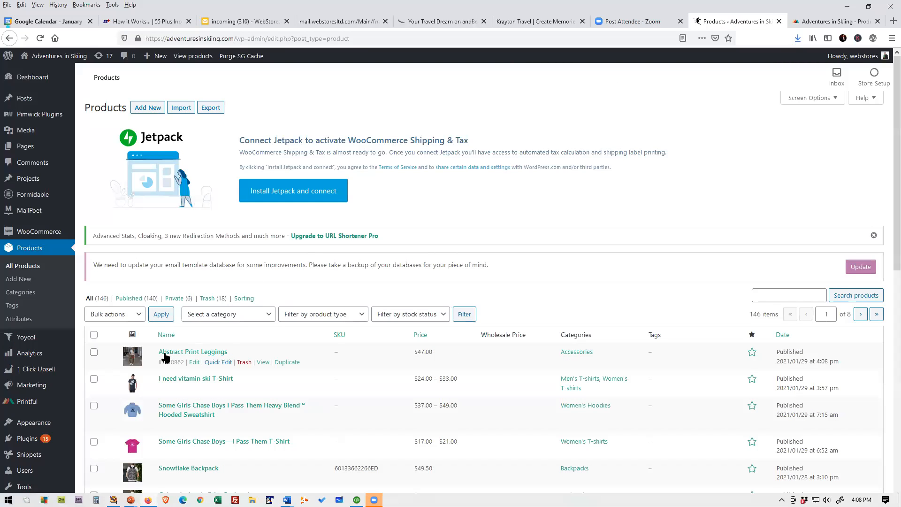
Try to quick-edit the Abstract Print Leggings' category, removing Accessories and assigning a women's category
{"action": "left_click", "coordinate": [215, 363]}
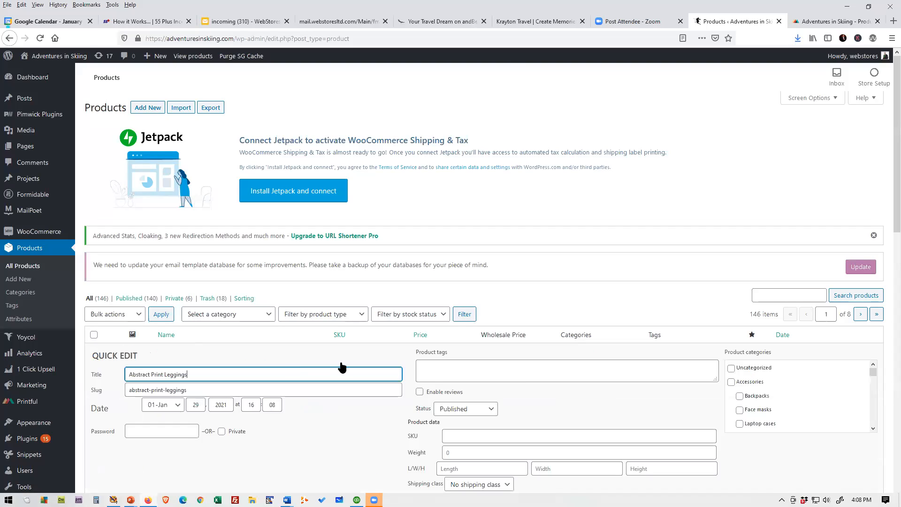
{"action": "left_click", "coordinate": [733, 383]}
{"action": "scroll", "coordinate": [796, 388], "scroll_direction": "down", "scroll_amount": 3}
{"action": "scroll", "coordinate": [797, 388], "scroll_direction": "down", "scroll_amount": 5}
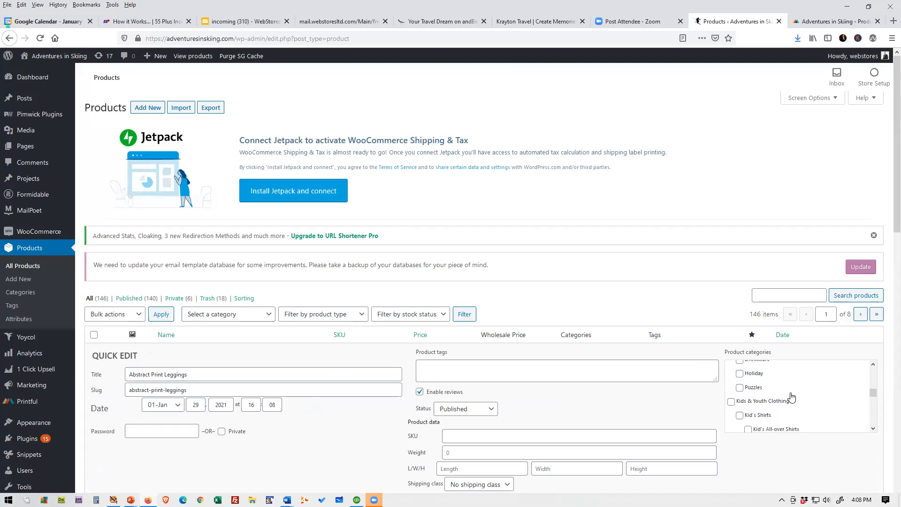
{"action": "scroll", "coordinate": [791, 397], "scroll_direction": "down", "scroll_amount": 5}
{"action": "scroll", "coordinate": [792, 399], "scroll_direction": "down", "scroll_amount": 5}
{"action": "scroll", "coordinate": [793, 399], "scroll_direction": "up", "scroll_amount": 2}
{"action": "left_click", "coordinate": [748, 406]}
{"action": "left_click", "coordinate": [852, 266]}
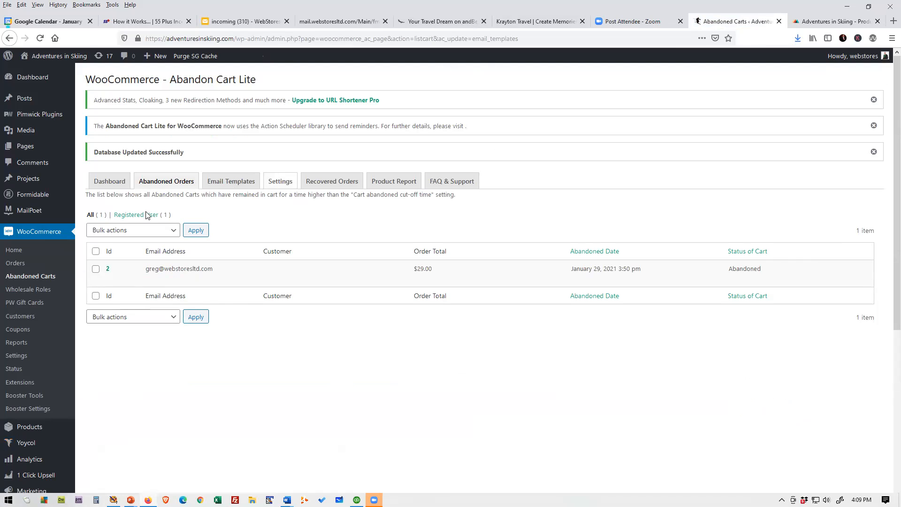
Return to the product list and quick-edit Abstract Print Leggings, replacing the Accessories category with Women's Leggings, and update the product
{"action": "left_click", "coordinate": [18, 427]}
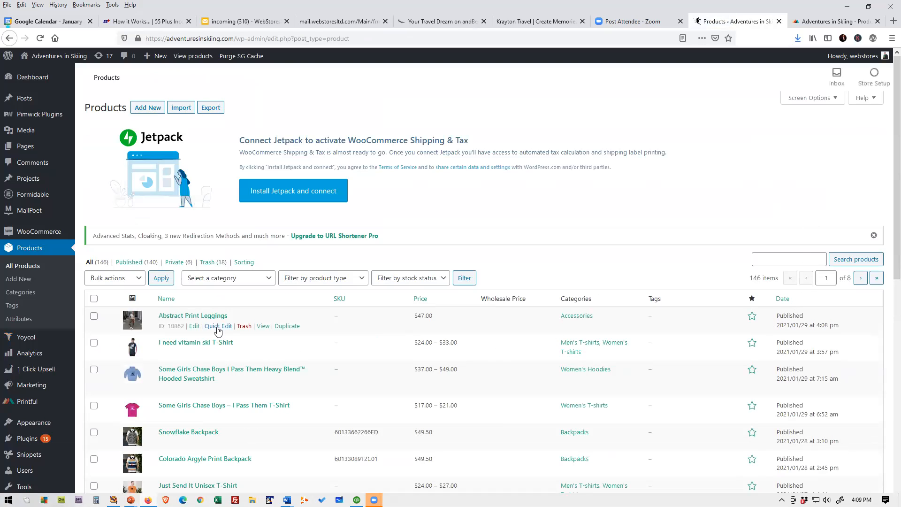
{"action": "left_click", "coordinate": [220, 327]}
{"action": "left_click", "coordinate": [731, 346]}
{"action": "scroll", "coordinate": [800, 354], "scroll_direction": "down", "scroll_amount": 3}
{"action": "scroll", "coordinate": [801, 357], "scroll_direction": "down", "scroll_amount": 5}
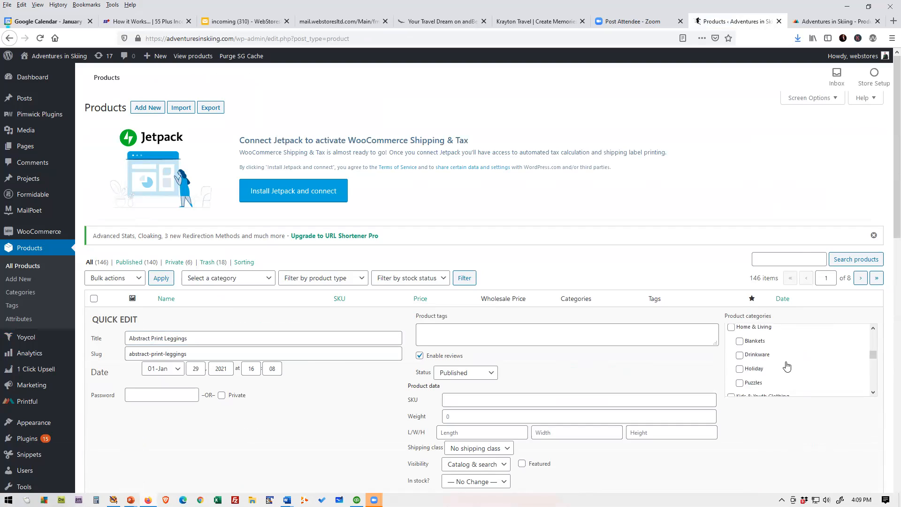
{"action": "scroll", "coordinate": [788, 362], "scroll_direction": "down", "scroll_amount": 5}
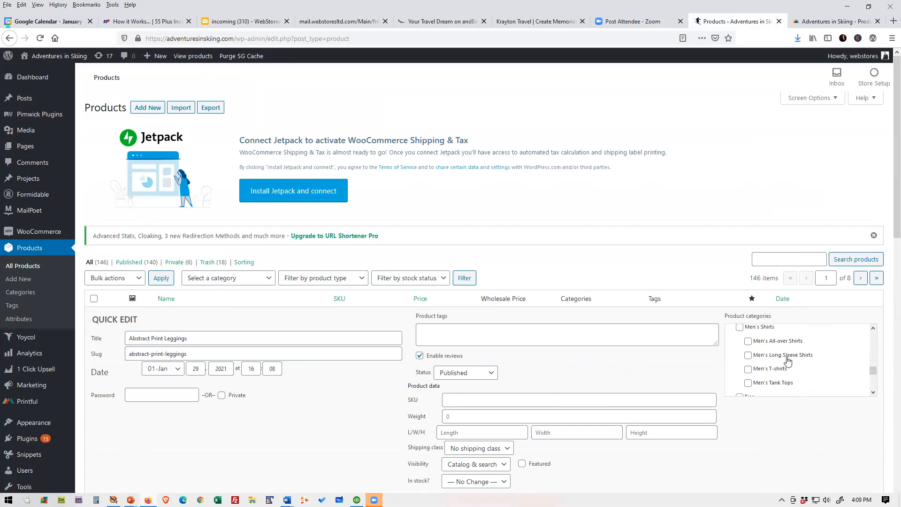
{"action": "left_click", "coordinate": [777, 371]}
{"action": "scroll", "coordinate": [816, 368], "scroll_direction": "down", "scroll_amount": 8}
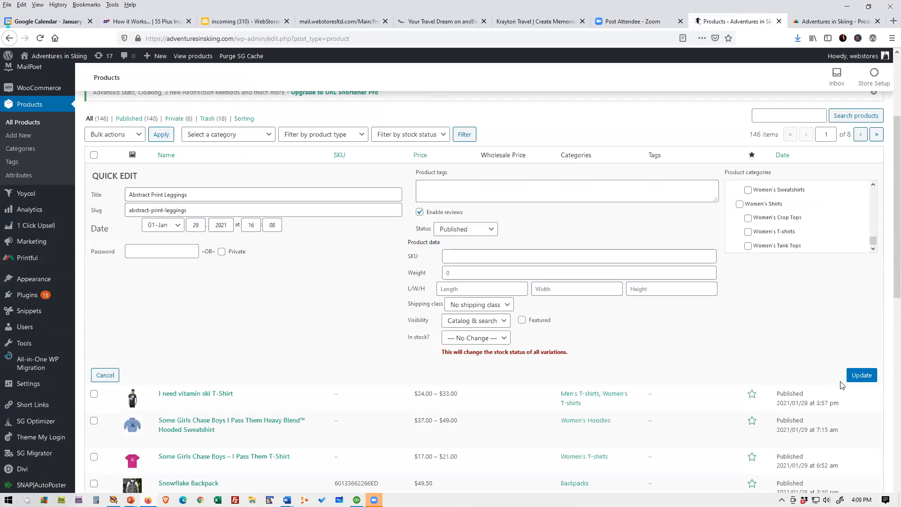
{"action": "left_click", "coordinate": [855, 375]}
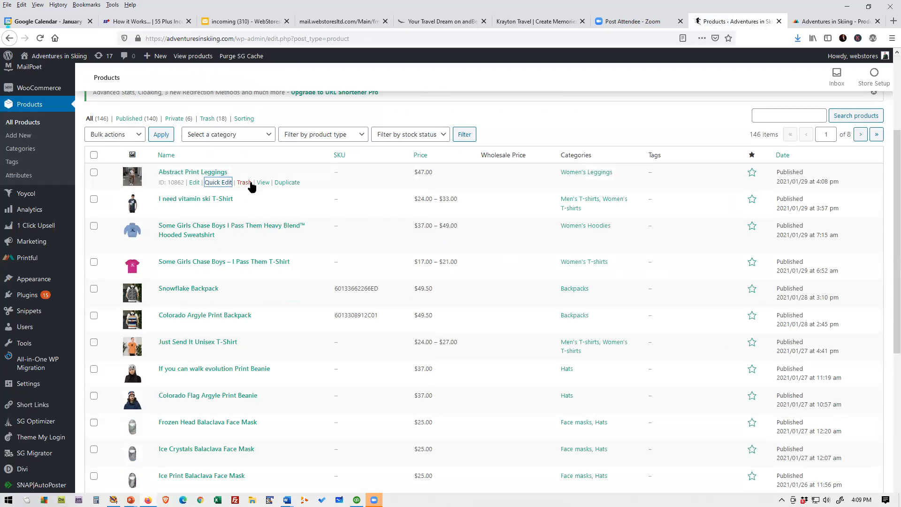
View the Abstract Print Leggings' store page, check its image, description and size options, and choose size M
{"action": "left_click", "coordinate": [263, 183]}
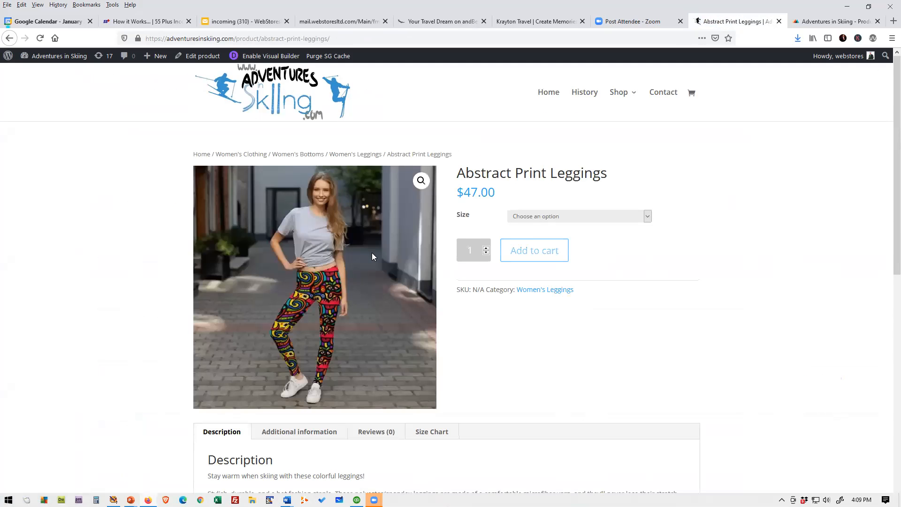
{"action": "scroll", "coordinate": [374, 257], "scroll_direction": "down", "scroll_amount": 3}
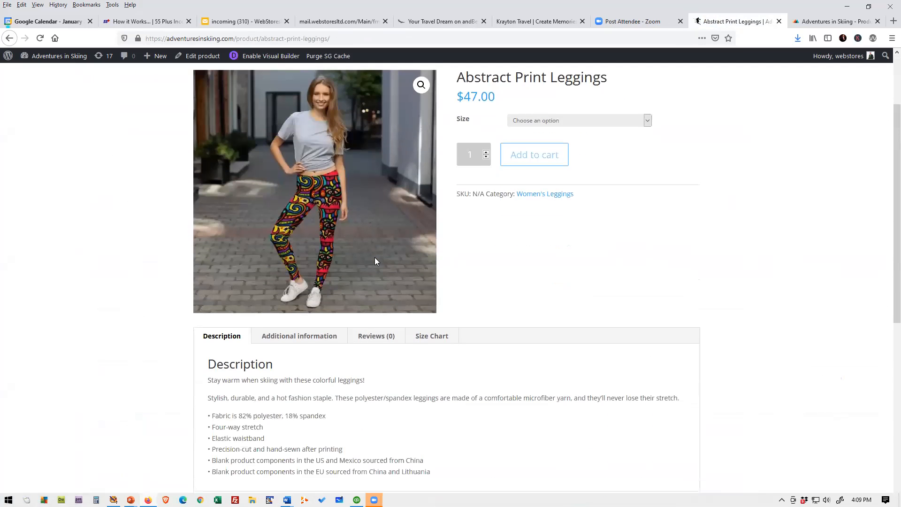
{"action": "scroll", "coordinate": [380, 246], "scroll_direction": "down", "scroll_amount": 5}
{"action": "scroll", "coordinate": [383, 250], "scroll_direction": "up", "scroll_amount": 6}
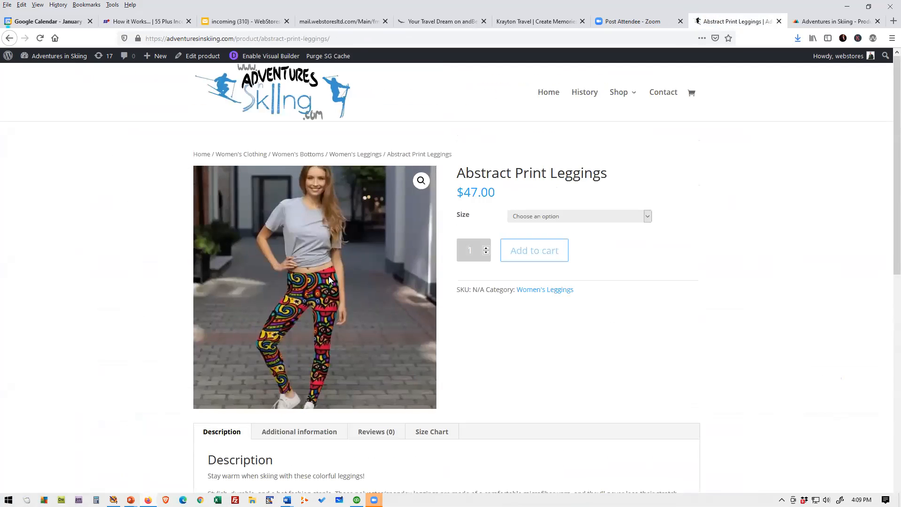
{"action": "left_click", "coordinate": [548, 219]}
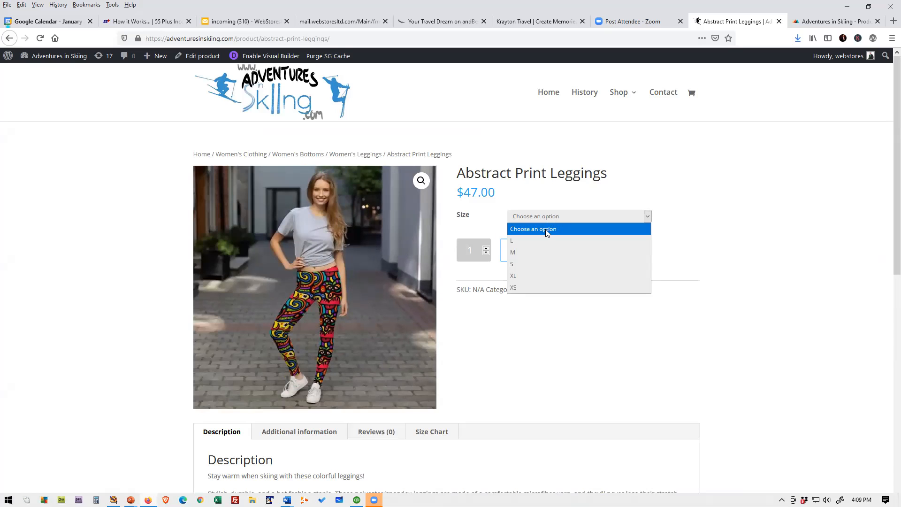
{"action": "left_click", "coordinate": [522, 252]}
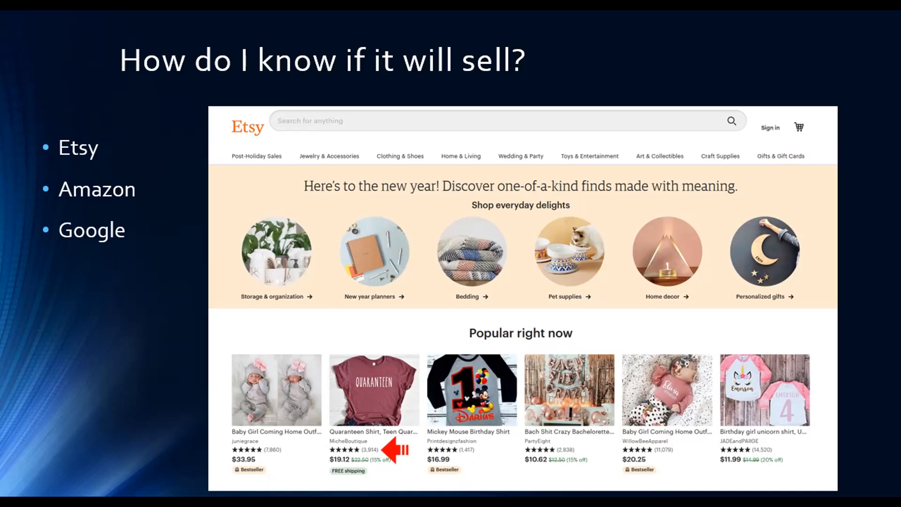
{"action": "key", "text": "Right"}
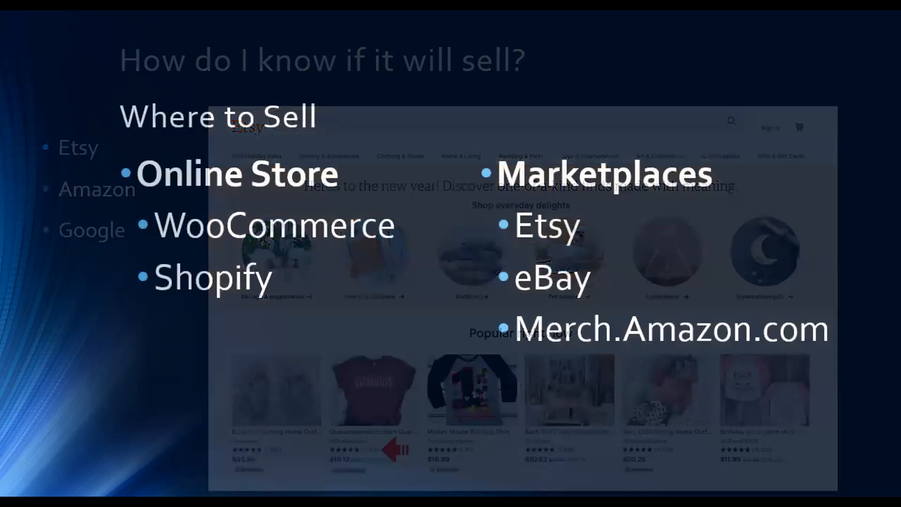